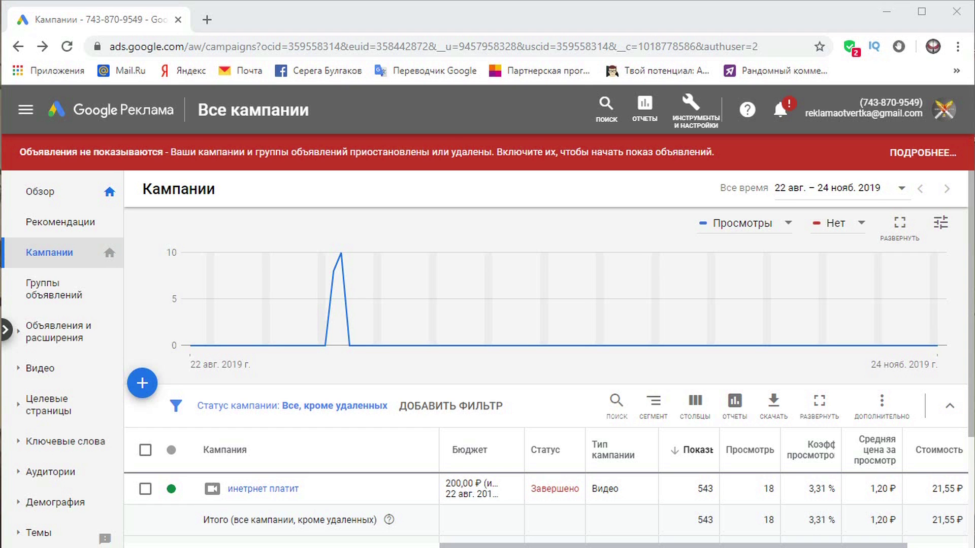
- Review the average cost per view of the «инетрнет платит» campaign and open its ad groups
{"action": "scroll", "coordinate": [956, 357], "scroll_direction": "down", "scroll_amount": 2}
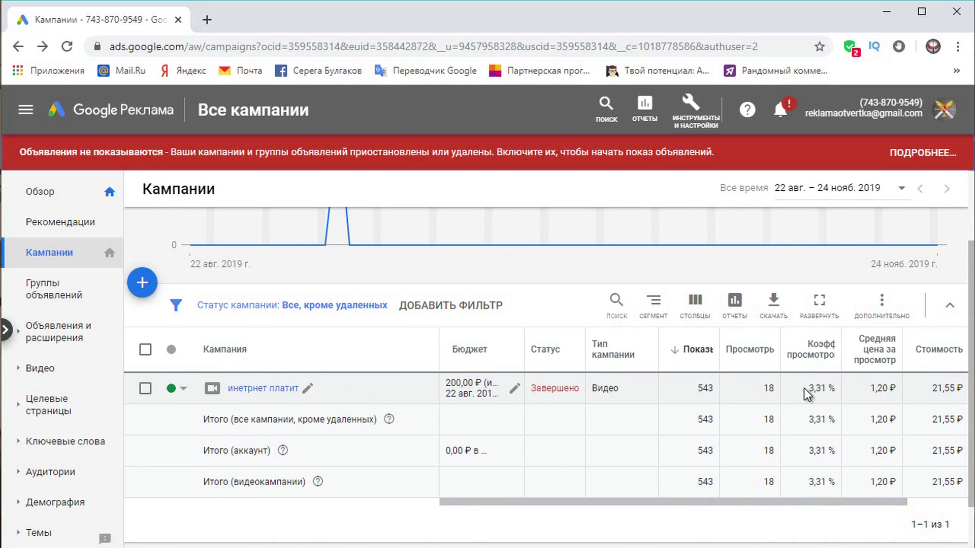
{"action": "left_click_drag", "start_coordinate": [871, 390], "coordinate": [894, 390]}
{"action": "left_click", "coordinate": [919, 391]}
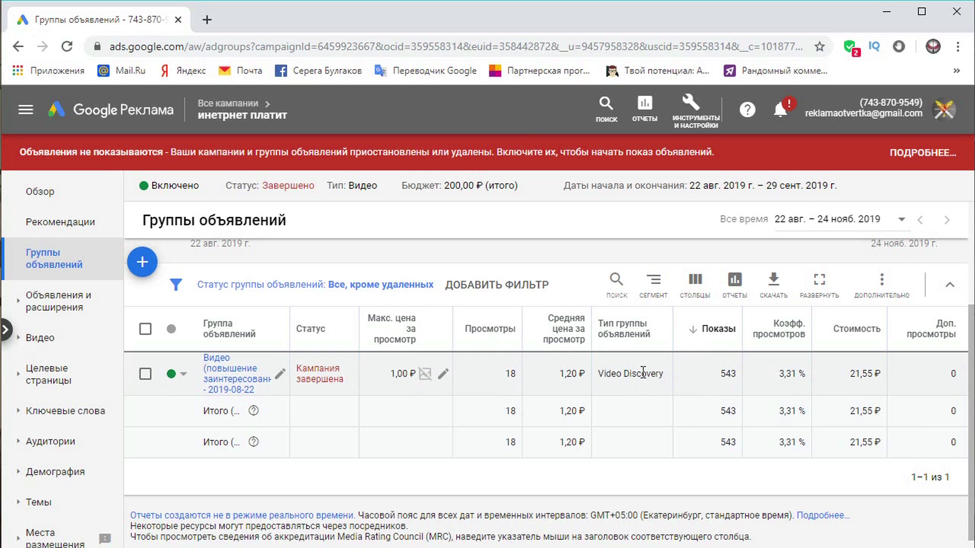
- Open the campaign's ads and examine the status details of the ad «Реклама #1»
{"action": "left_click", "coordinate": [61, 302]}
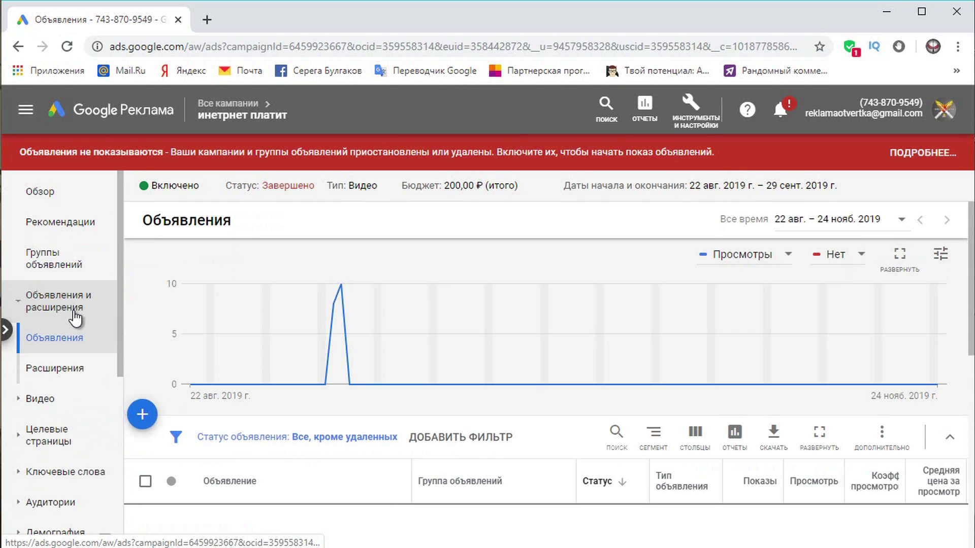
{"action": "scroll", "coordinate": [496, 352], "scroll_direction": "down", "scroll_amount": 3}
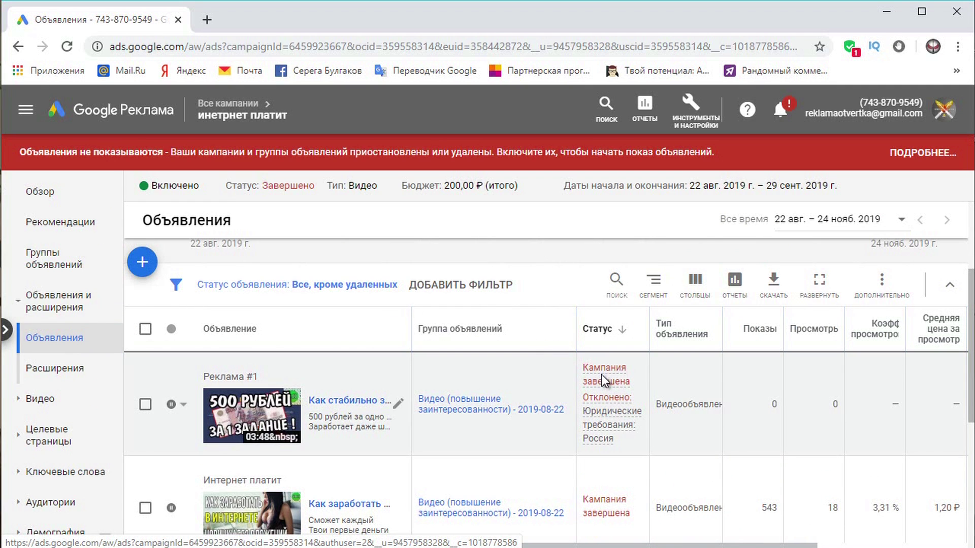
{"action": "mouse_move", "coordinate": [614, 401]}
{"action": "scroll", "coordinate": [451, 415], "scroll_direction": "down", "scroll_amount": 1}
- Open the «Интернет платит» ad for editing and examine the 16+ mark at the end of its headline
{"action": "left_click", "coordinate": [399, 432]}
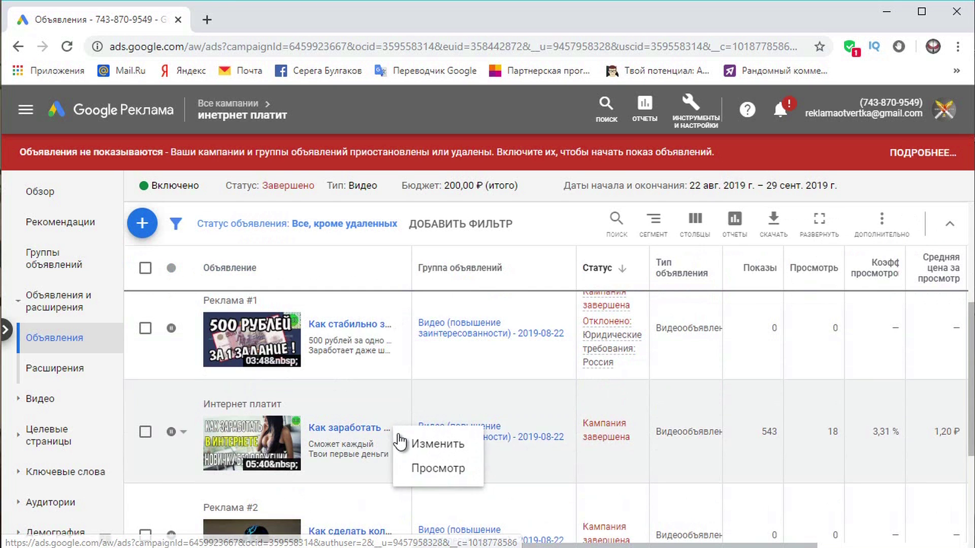
{"action": "left_click", "coordinate": [400, 442]}
{"action": "left_click", "coordinate": [559, 391]}
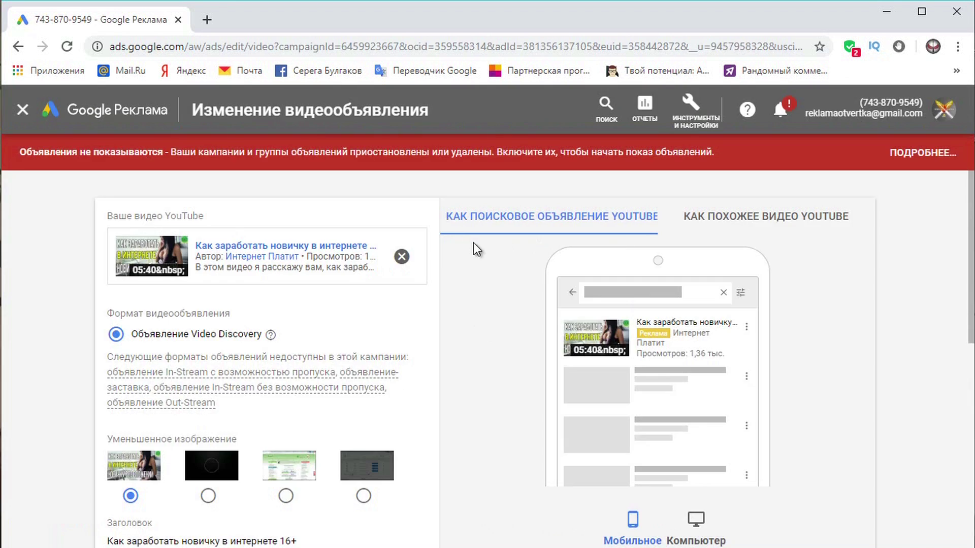
{"action": "scroll", "coordinate": [281, 266], "scroll_direction": "down", "scroll_amount": 2}
{"action": "scroll", "coordinate": [282, 388], "scroll_direction": "down", "scroll_amount": 1}
{"action": "left_click", "coordinate": [282, 388]}
{"action": "left_click_drag", "start_coordinate": [282, 388], "coordinate": [315, 387]}
{"action": "left_click", "coordinate": [338, 387]}
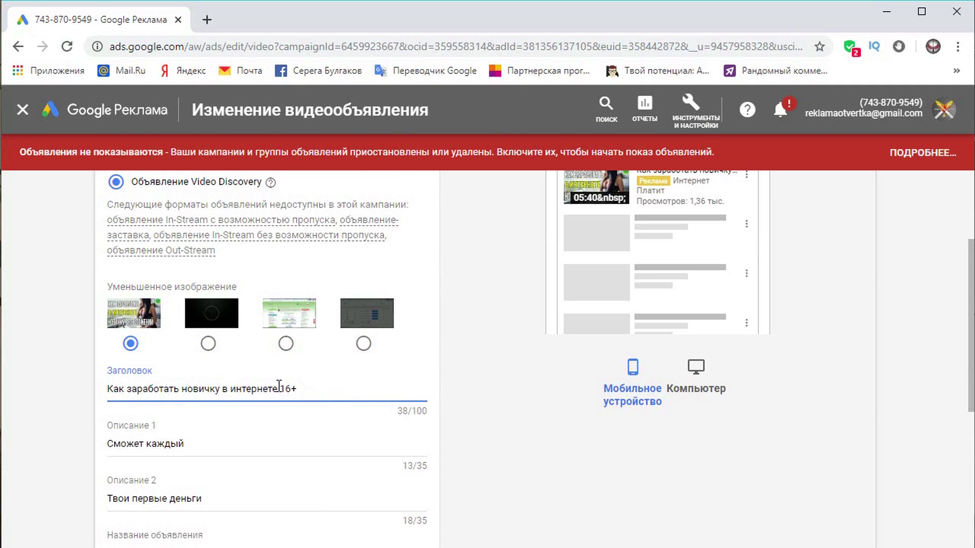
{"action": "left_click_drag", "start_coordinate": [279, 387], "coordinate": [326, 384]}
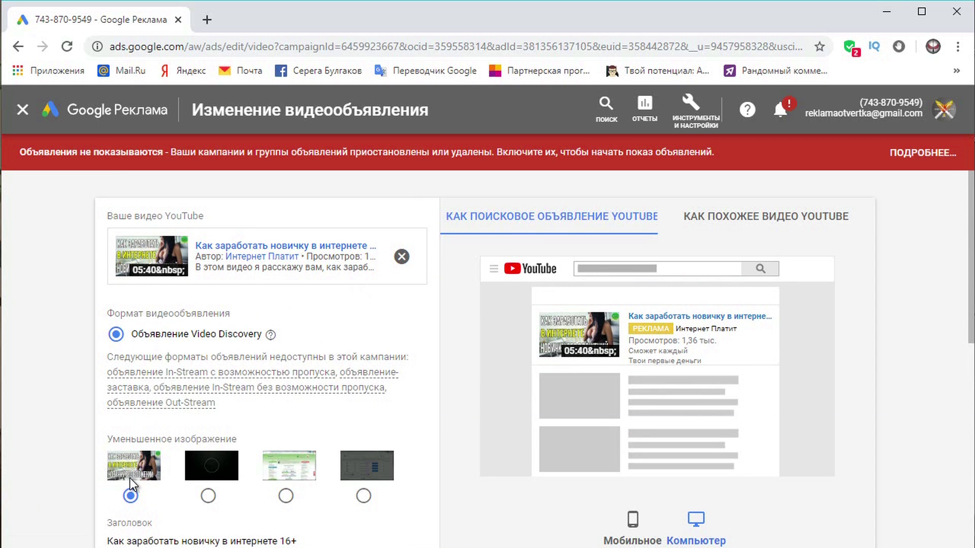
- Review the video ad's thumbnail, headline, both descriptions and ad name, and leave the ad editor
{"action": "scroll", "coordinate": [182, 439], "scroll_direction": "down", "scroll_amount": 1}
{"action": "scroll", "coordinate": [181, 440], "scroll_direction": "up", "scroll_amount": 1}
{"action": "scroll", "coordinate": [129, 461], "scroll_direction": "down", "scroll_amount": 1}
{"action": "scroll", "coordinate": [135, 464], "scroll_direction": "down", "scroll_amount": 1}
{"action": "scroll", "coordinate": [159, 441], "scroll_direction": "down", "scroll_amount": 1}
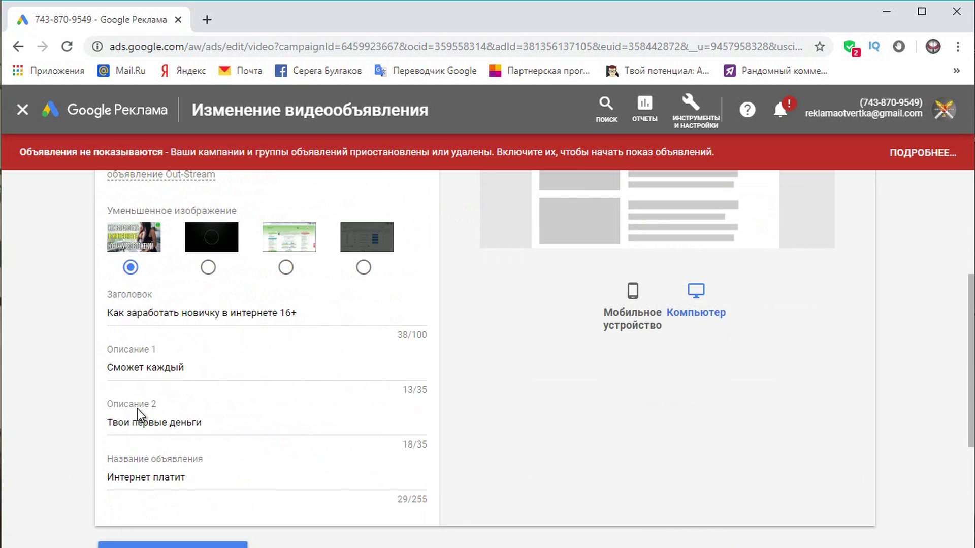
{"action": "scroll", "coordinate": [248, 435], "scroll_direction": "down", "scroll_amount": 1}
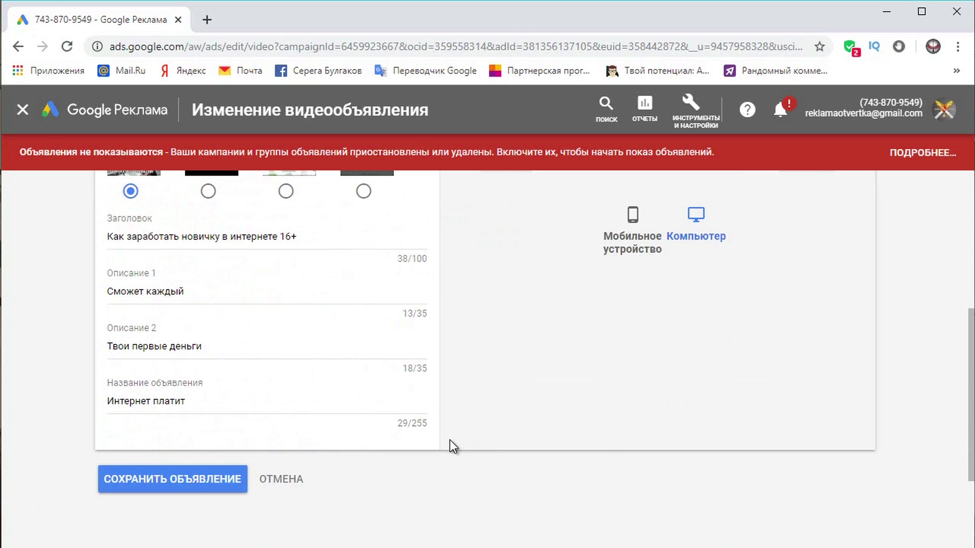
{"action": "left_click", "coordinate": [143, 482]}
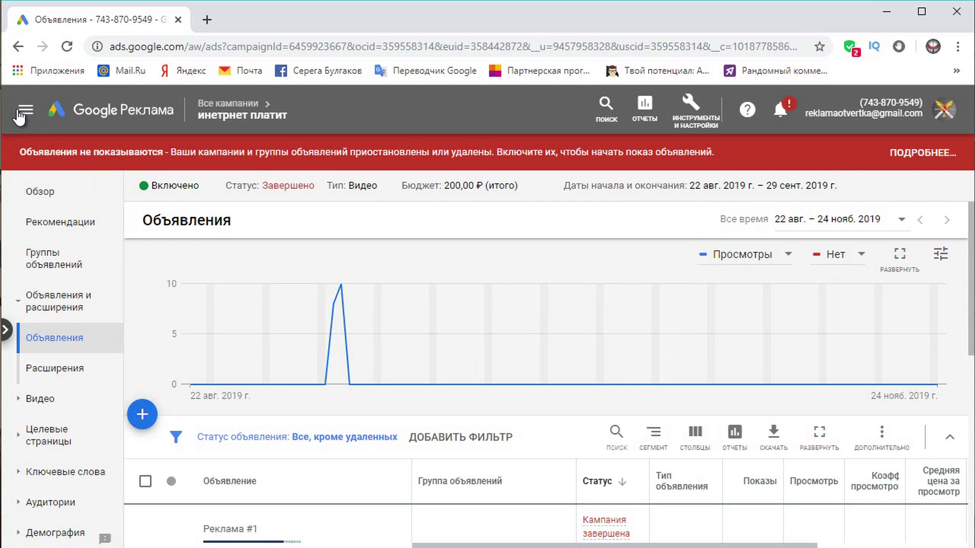
- Return to the list of all campaigns and start a new video campaign named woodcraft with a 200 ₽ whole-campaign budget
{"action": "left_click", "coordinate": [91, 110]}
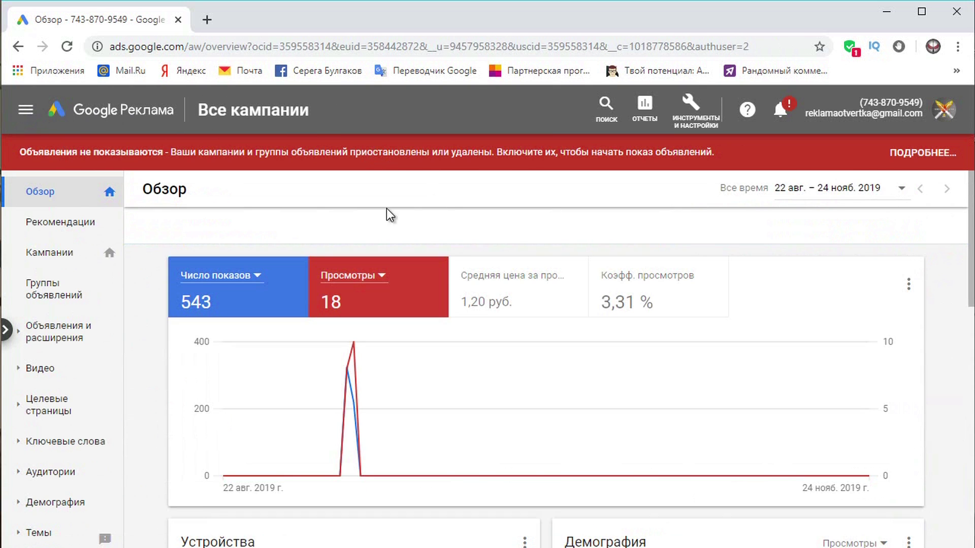
{"action": "left_click", "coordinate": [36, 252]}
{"action": "scroll", "coordinate": [390, 269], "scroll_direction": "down", "scroll_amount": 1}
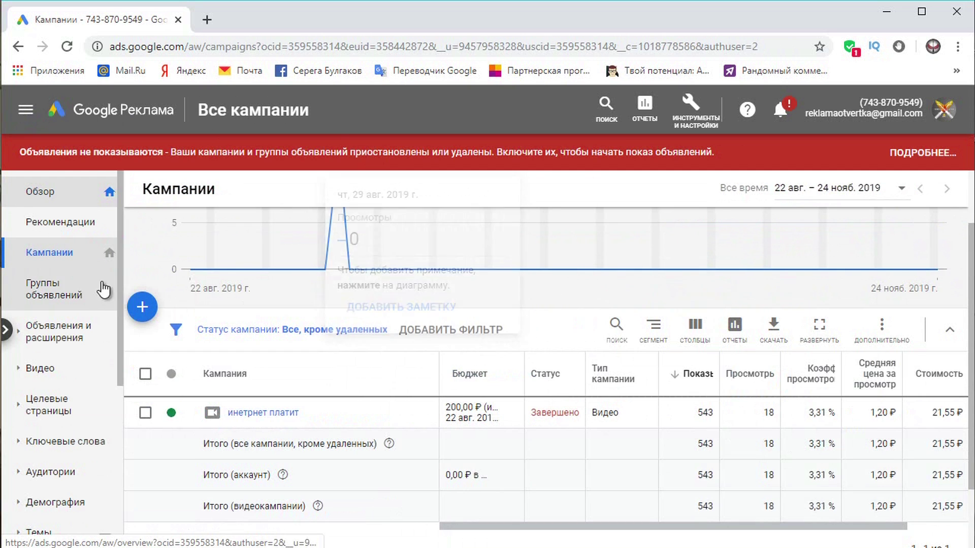
{"action": "left_click", "coordinate": [145, 309]}
{"action": "left_click", "coordinate": [199, 363]}
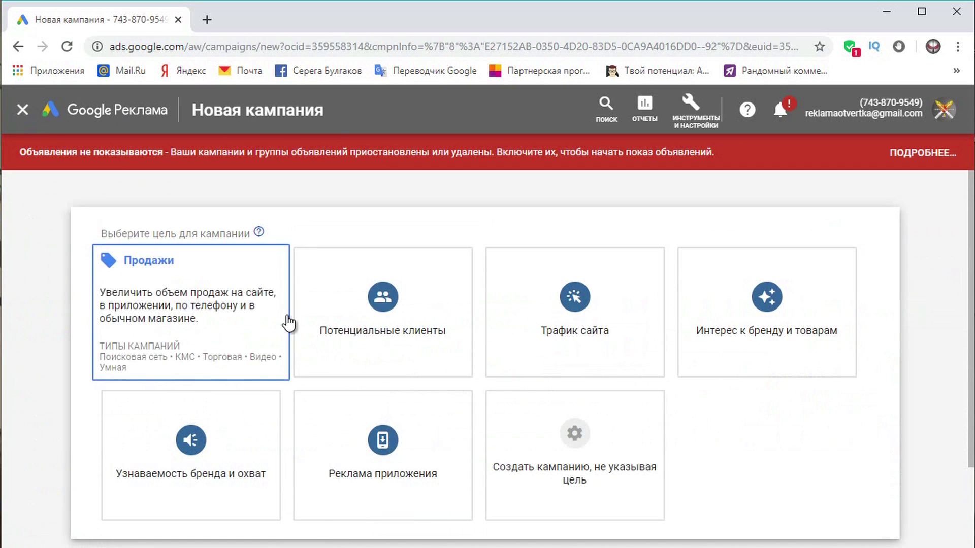
{"action": "scroll", "coordinate": [355, 336], "scroll_direction": "down", "scroll_amount": 2}
{"action": "left_click", "coordinate": [250, 337]}
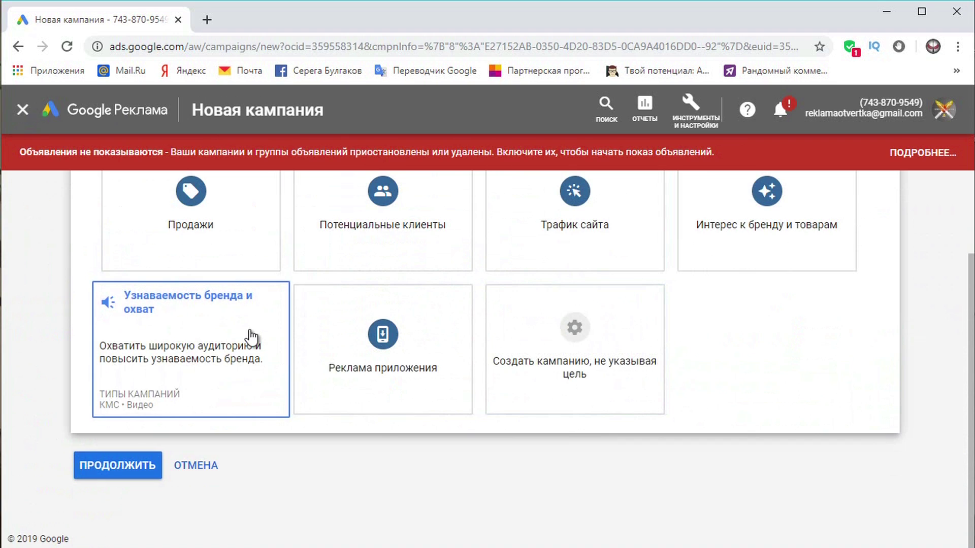
{"action": "left_click", "coordinate": [138, 468]}
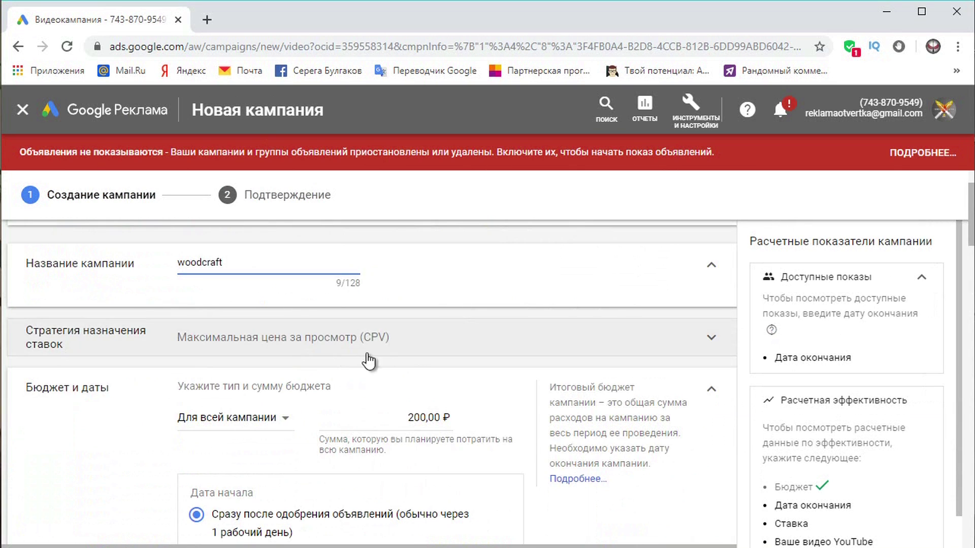
- Review the new campaign's networks, language, location, excluded content and demographic targeting options
{"action": "scroll", "coordinate": [319, 426], "scroll_direction": "down", "scroll_amount": 6}
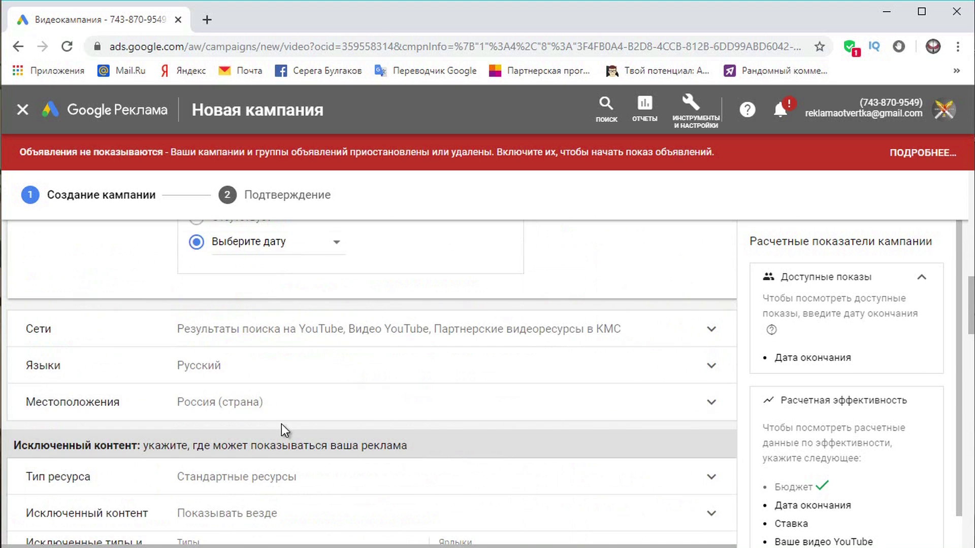
{"action": "scroll", "coordinate": [281, 425], "scroll_direction": "down", "scroll_amount": 2}
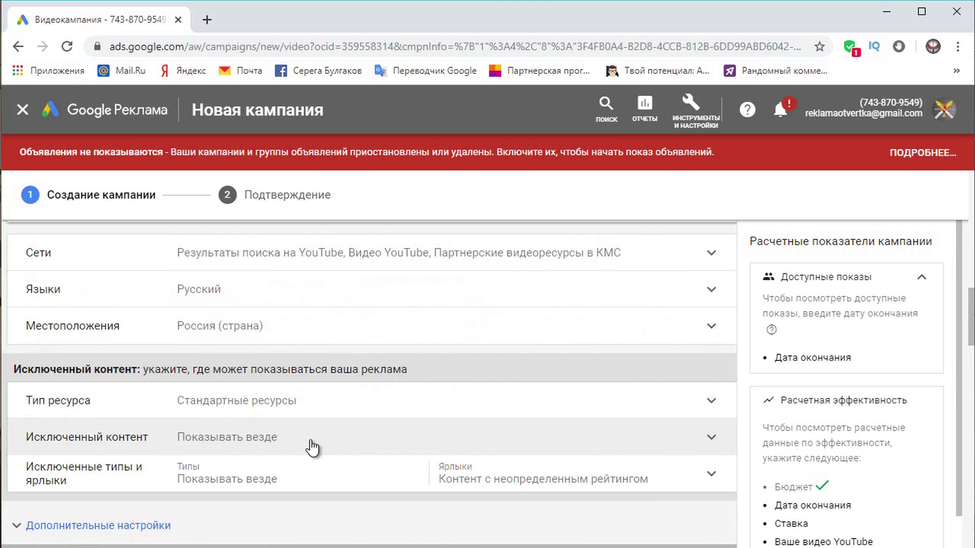
{"action": "scroll", "coordinate": [304, 457], "scroll_direction": "down", "scroll_amount": 8}
{"action": "left_click", "coordinate": [278, 362]}
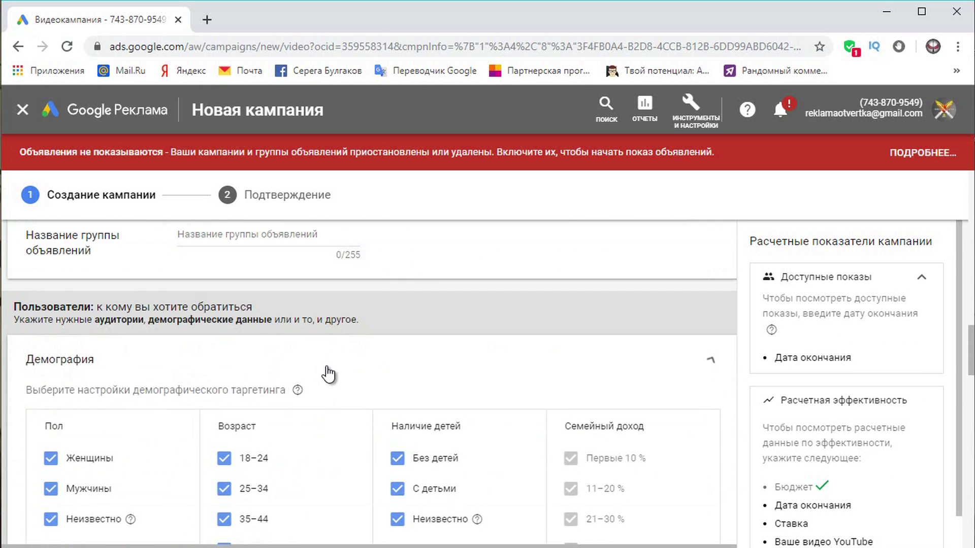
{"action": "scroll", "coordinate": [326, 374], "scroll_direction": "down", "scroll_amount": 4}
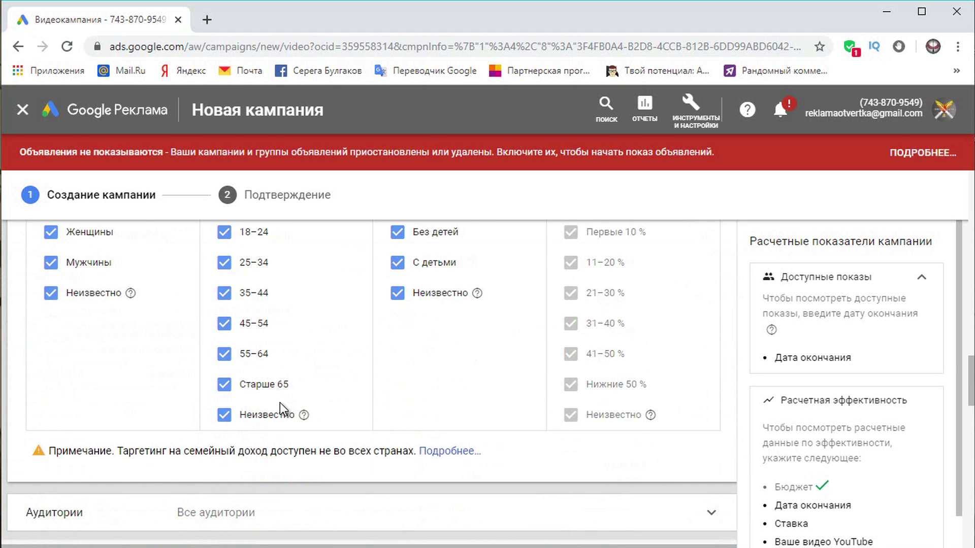
- Search the audiences for «сделай сам» and target «Домашний декор» and «Любители мастерить»
{"action": "scroll", "coordinate": [269, 401], "scroll_direction": "down", "scroll_amount": 3}
{"action": "left_click", "coordinate": [83, 373]}
{"action": "scroll", "coordinate": [366, 407], "scroll_direction": "down", "scroll_amount": 3}
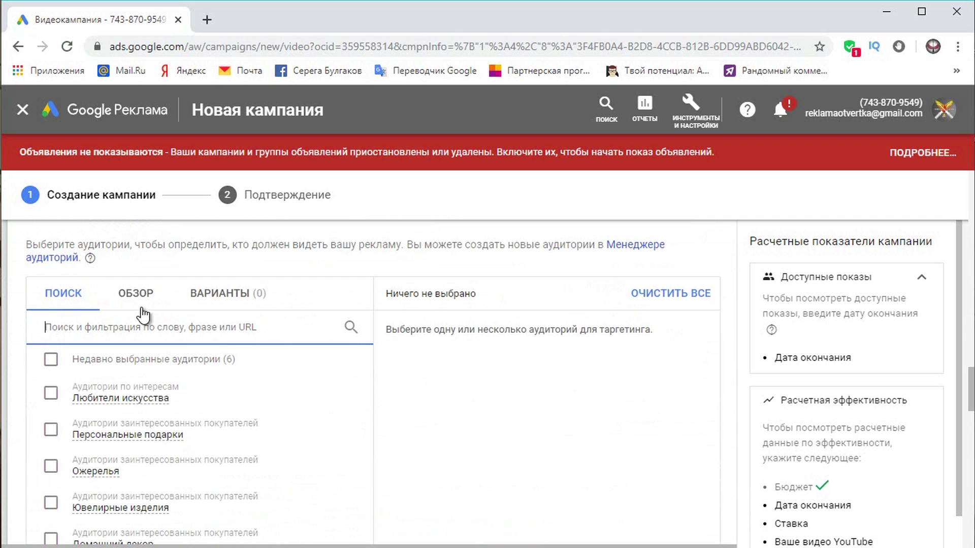
{"action": "left_click", "coordinate": [167, 333]}
{"action": "type", "text": "сделай сам"}
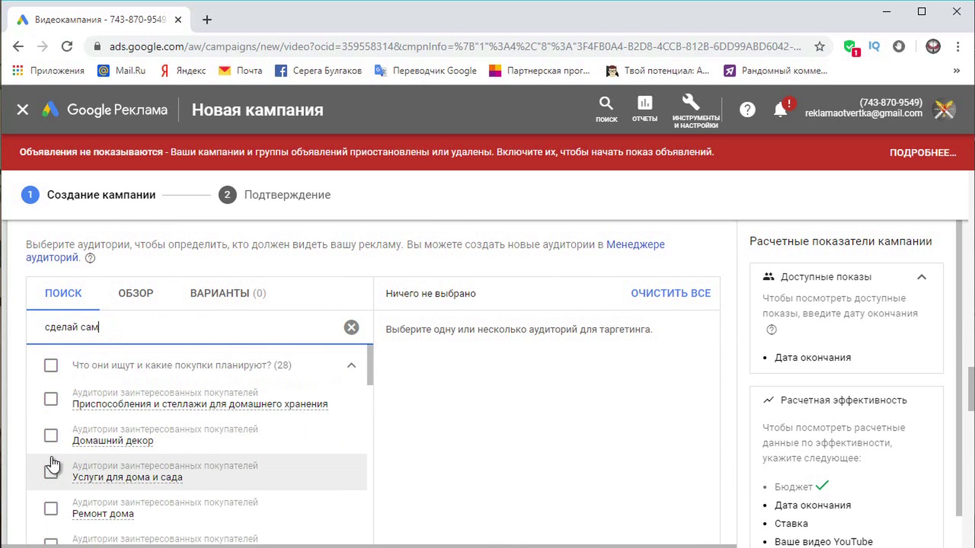
{"action": "left_click", "coordinate": [50, 436]}
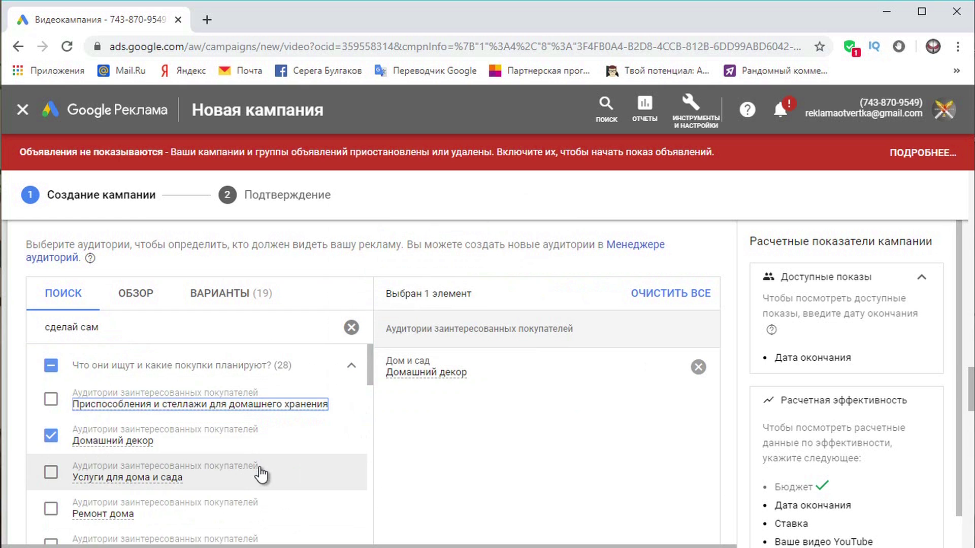
{"action": "scroll", "coordinate": [260, 457], "scroll_direction": "down", "scroll_amount": 3}
{"action": "scroll", "coordinate": [282, 503], "scroll_direction": "up", "scroll_amount": 3}
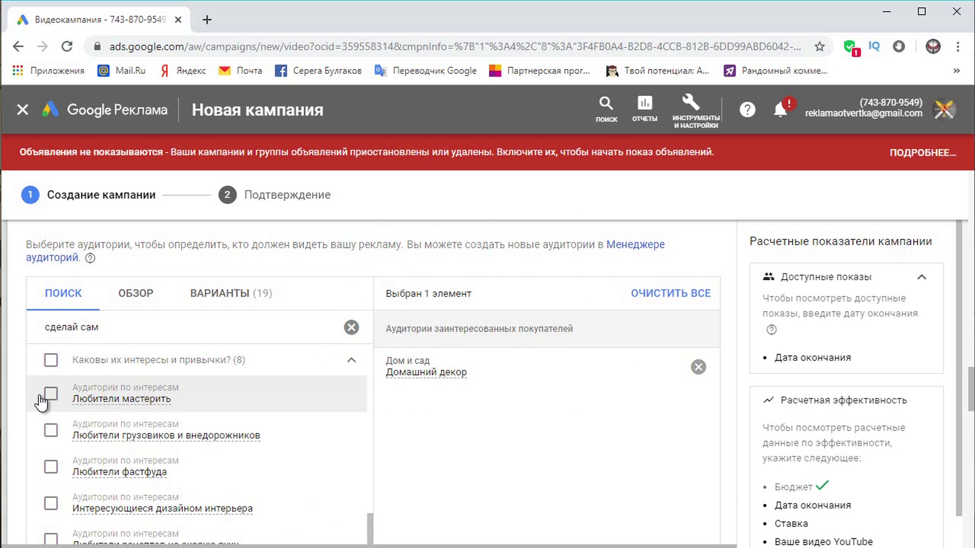
{"action": "left_click", "coordinate": [50, 398]}
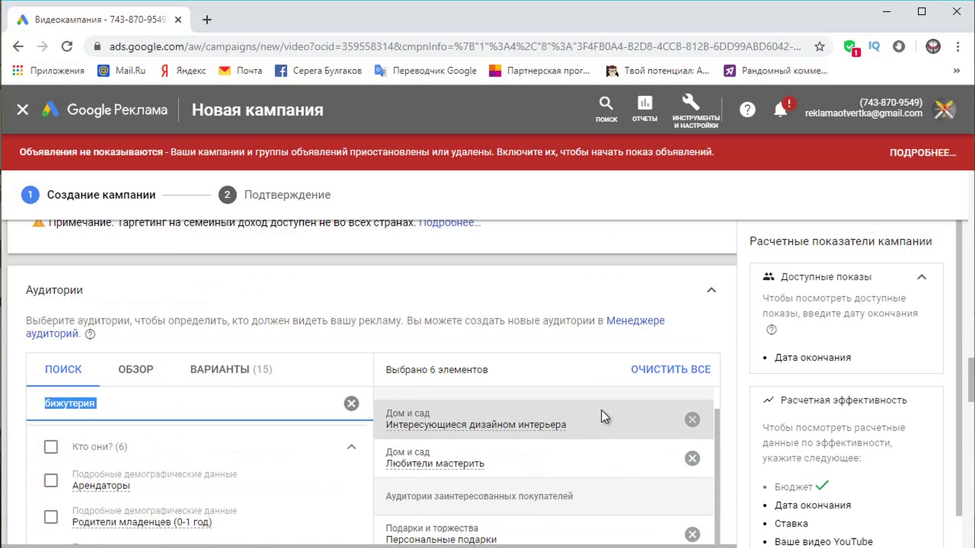
- Add targeting keywords on handmade resin and wood crafts, from «сделай сам» and «из смолы и дерева» to «ручная работа» and «хенд мейд»
{"action": "scroll", "coordinate": [601, 418], "scroll_direction": "down", "scroll_amount": 6}
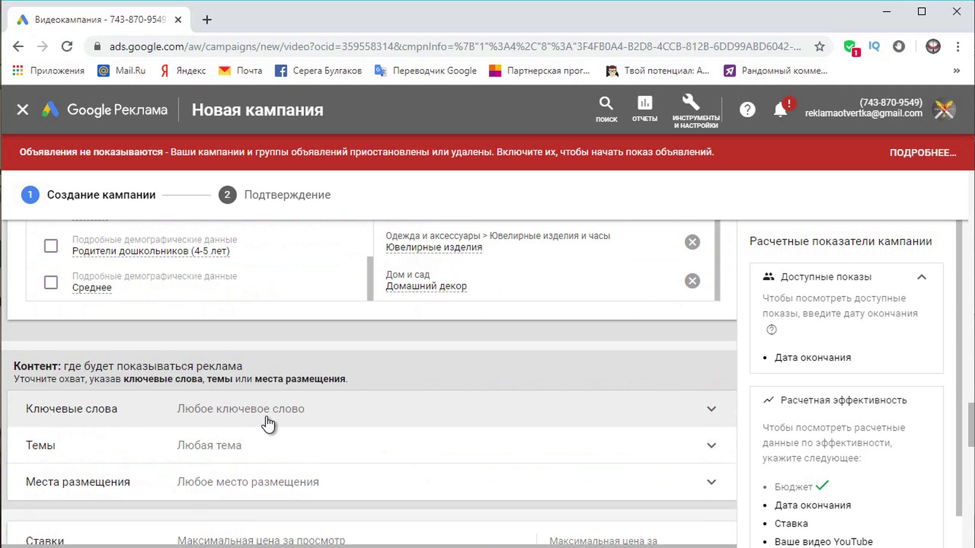
{"action": "left_click", "coordinate": [267, 424]}
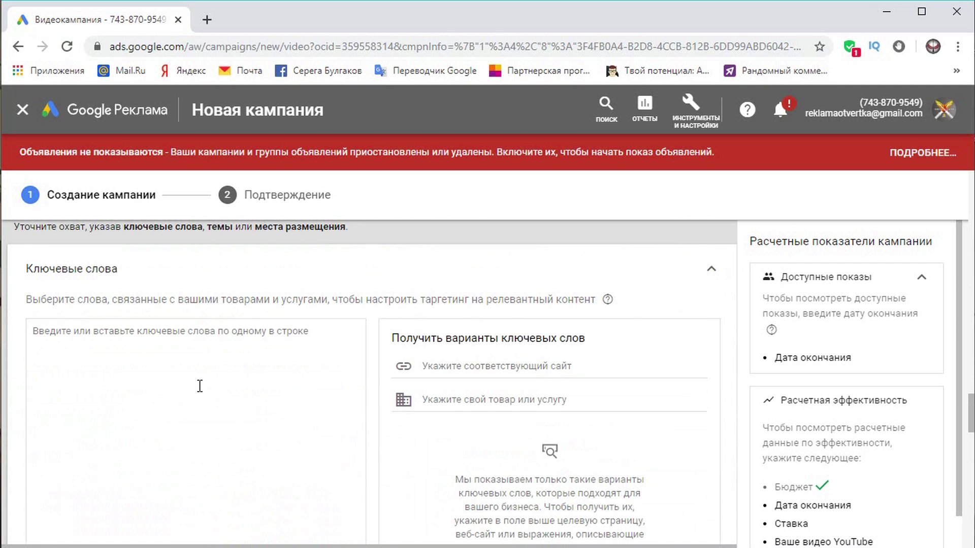
{"action": "type", "text": "сделай"}
{"action": "type", "text": "сам из смолы и дерева из смолы из дерева как сделать самодельная бижутерия как сделать кольцо как сделать кулон своими руками diy мастерская работа с деревом полировка смолы ручная работа хенд мейд"}
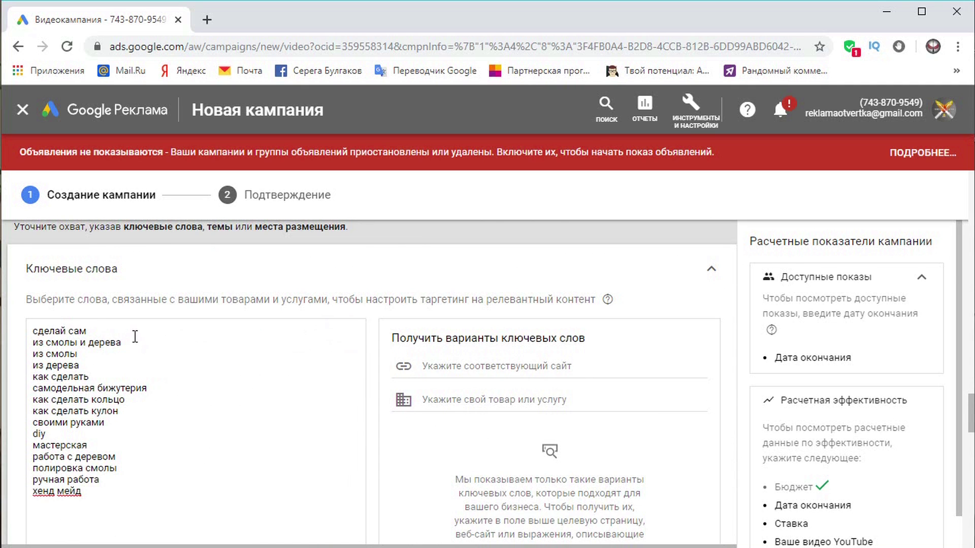
- Target the topics «Хобби и отдых» and its subtopic «Ремесла» for the ad group
{"action": "scroll", "coordinate": [289, 337], "scroll_direction": "down", "scroll_amount": 6}
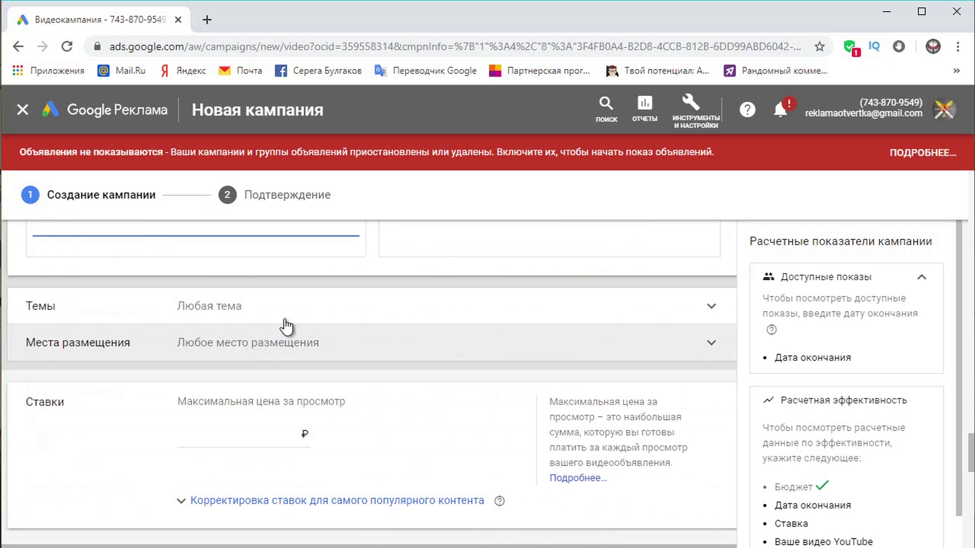
{"action": "left_click", "coordinate": [294, 310]}
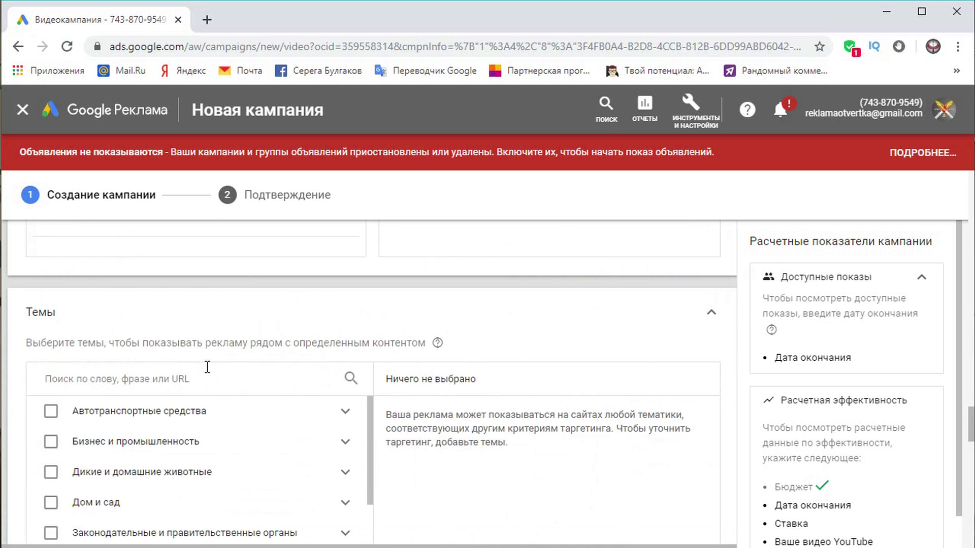
{"action": "scroll", "coordinate": [207, 366], "scroll_direction": "down", "scroll_amount": 2}
{"action": "scroll", "coordinate": [124, 394], "scroll_direction": "down", "scroll_amount": 6}
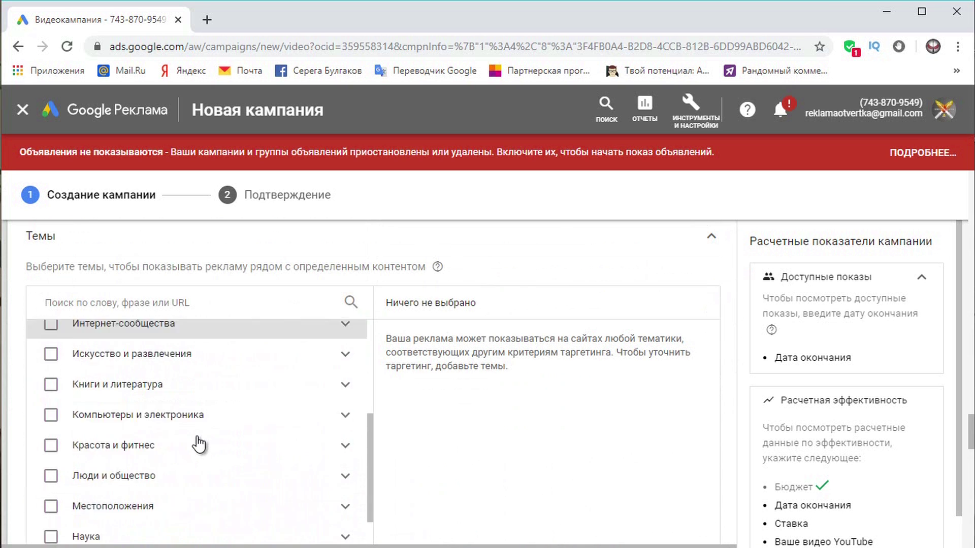
{"action": "scroll", "coordinate": [198, 444], "scroll_direction": "down", "scroll_amount": 10}
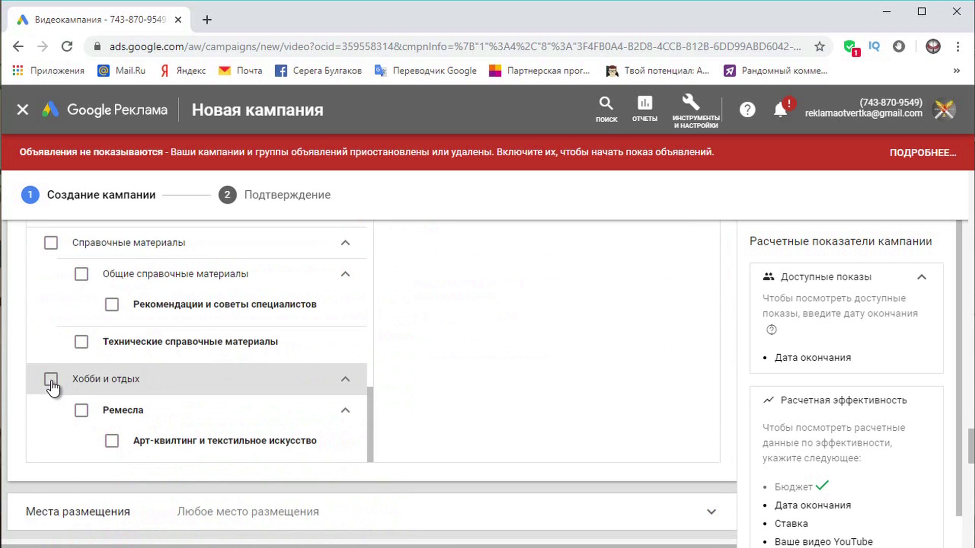
{"action": "left_click", "coordinate": [82, 411]}
{"action": "left_click", "coordinate": [50, 380]}
{"action": "scroll", "coordinate": [494, 373], "scroll_direction": "down", "scroll_amount": 3}
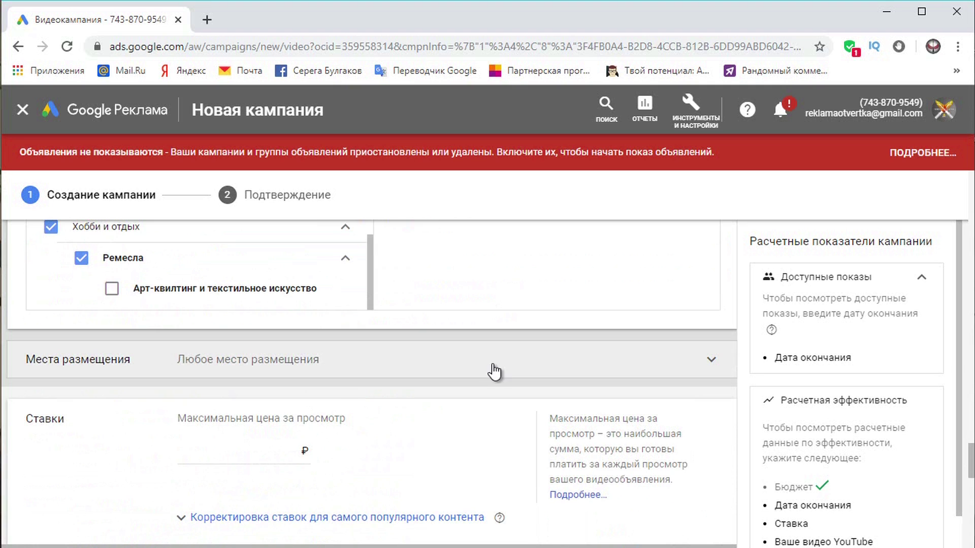
- Review the ad group's placement targeting options, including the YouTube channels category
{"action": "left_click", "coordinate": [330, 375]}
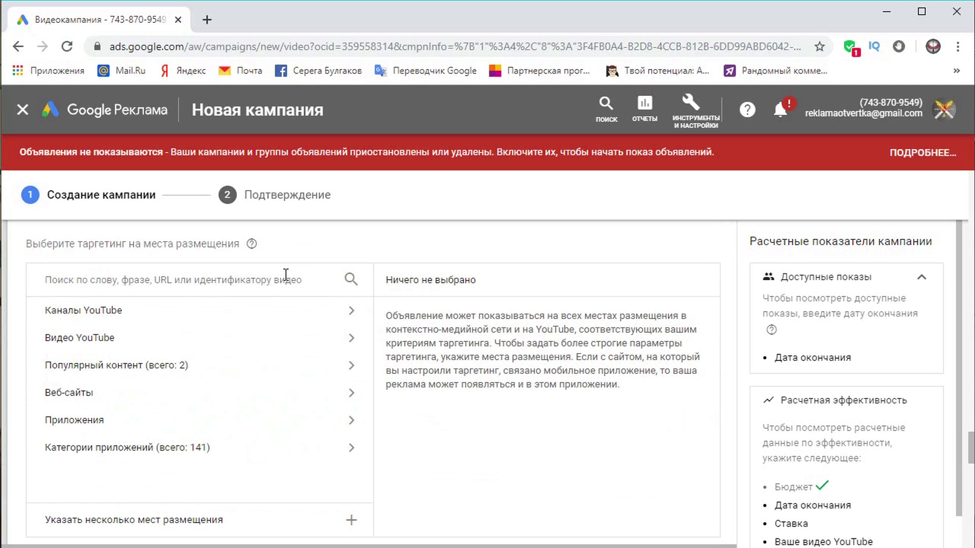
{"action": "left_click", "coordinate": [354, 318]}
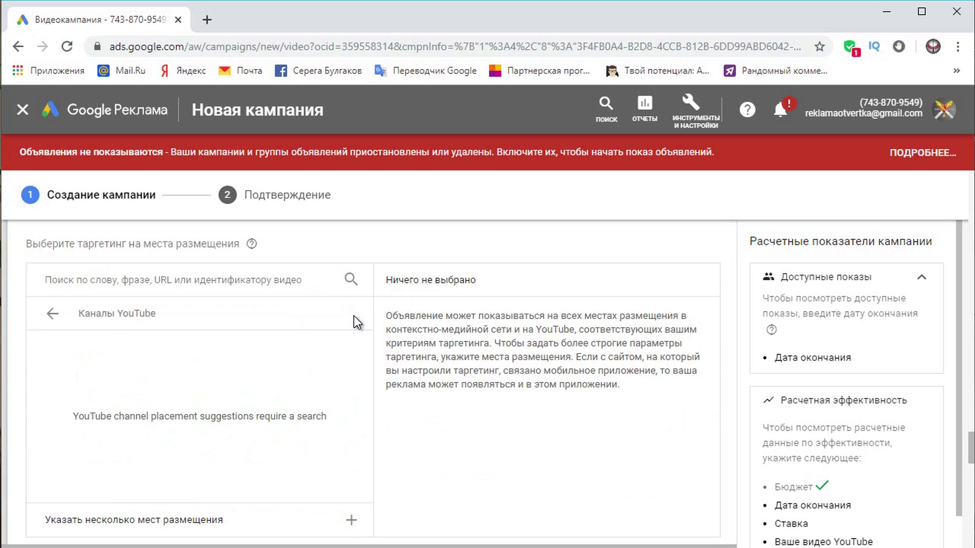
{"action": "left_click", "coordinate": [53, 313]}
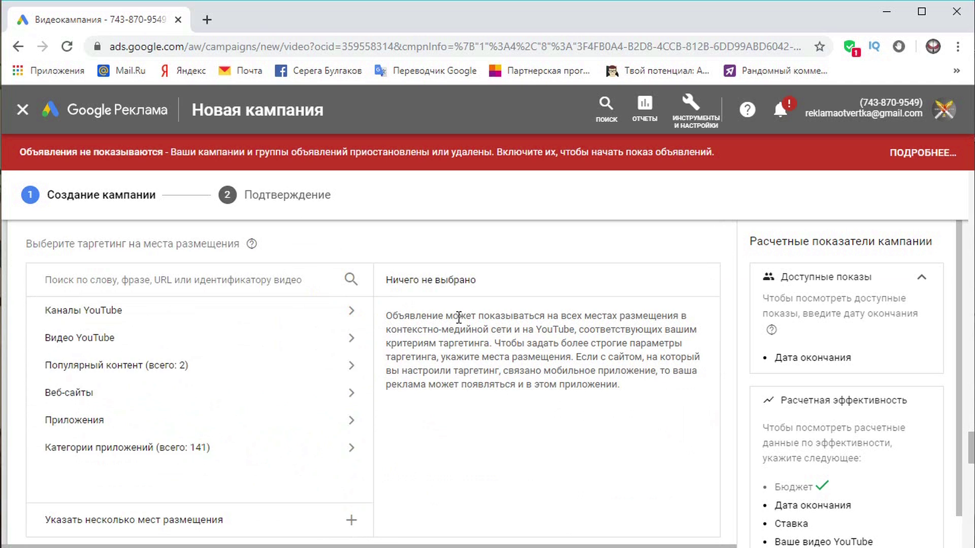
- Set the ad group's maximum cost per view to 1,00 ₽
{"action": "scroll", "coordinate": [531, 358], "scroll_direction": "down", "scroll_amount": 3}
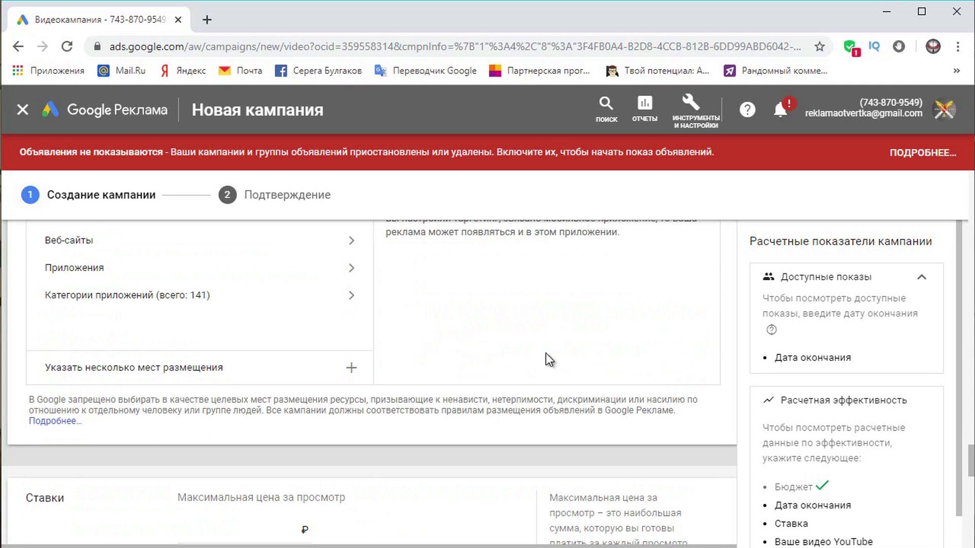
{"action": "scroll", "coordinate": [403, 304], "scroll_direction": "down", "scroll_amount": 2}
{"action": "left_click", "coordinate": [255, 455]}
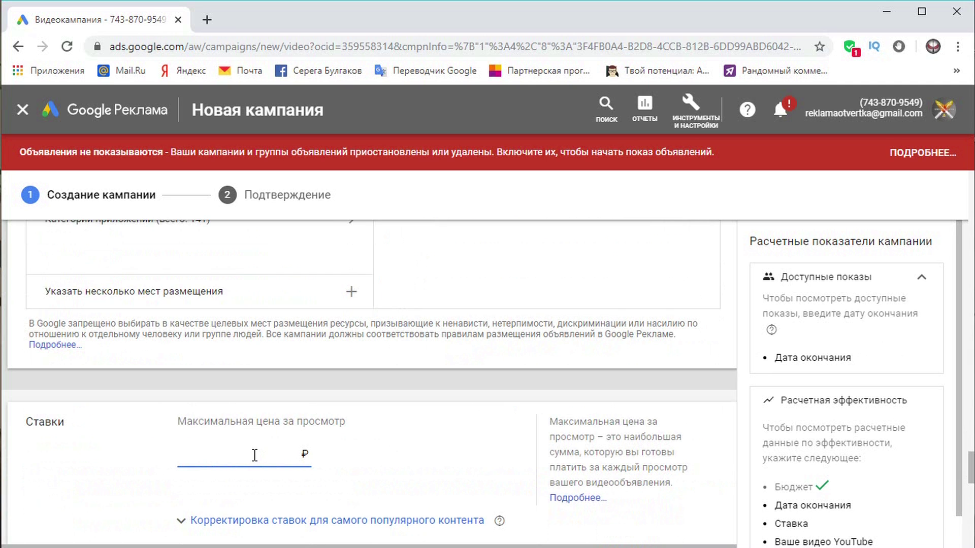
{"action": "type", "text": "20"}
- Add the WoodCraft 56 YouTube video about making a wooden ring and use it as a Video Discovery ad
{"action": "scroll", "coordinate": [439, 442], "scroll_direction": "down", "scroll_amount": 3}
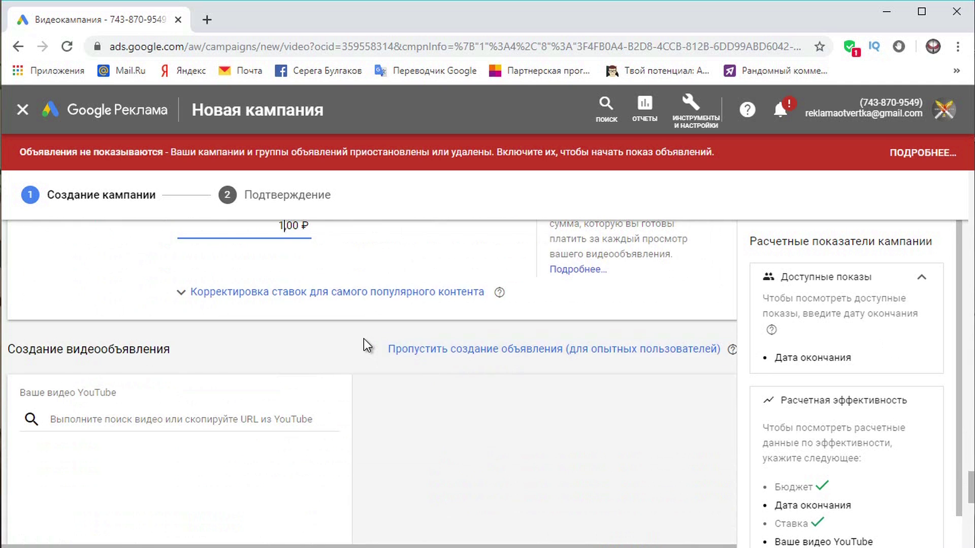
{"action": "right_click", "coordinate": [165, 346]}
{"action": "left_click", "coordinate": [208, 461]}
{"action": "triple_click", "coordinate": [146, 343]}
{"action": "left_click", "coordinate": [31, 382]}
{"action": "left_click", "coordinate": [29, 382]}
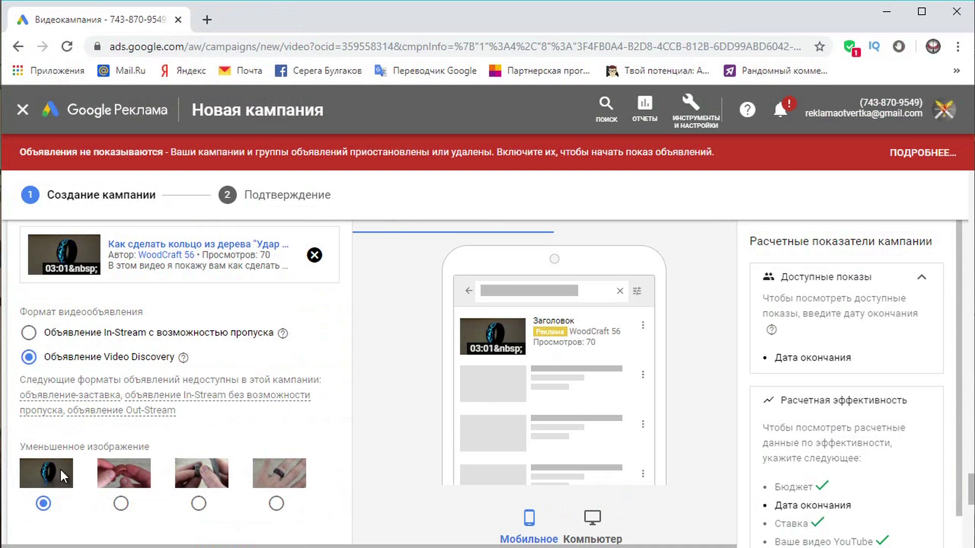
- Enter the headline «Кольцо "Удар Молнии"» and description 1 «Как сделать кольцо из дерева», and preview the ad on desktop and mobile
{"action": "scroll", "coordinate": [222, 483], "scroll_direction": "down", "scroll_amount": 3}
{"action": "left_click", "coordinate": [592, 373]}
{"action": "scroll", "coordinate": [620, 351], "scroll_direction": "up", "scroll_amount": 3}
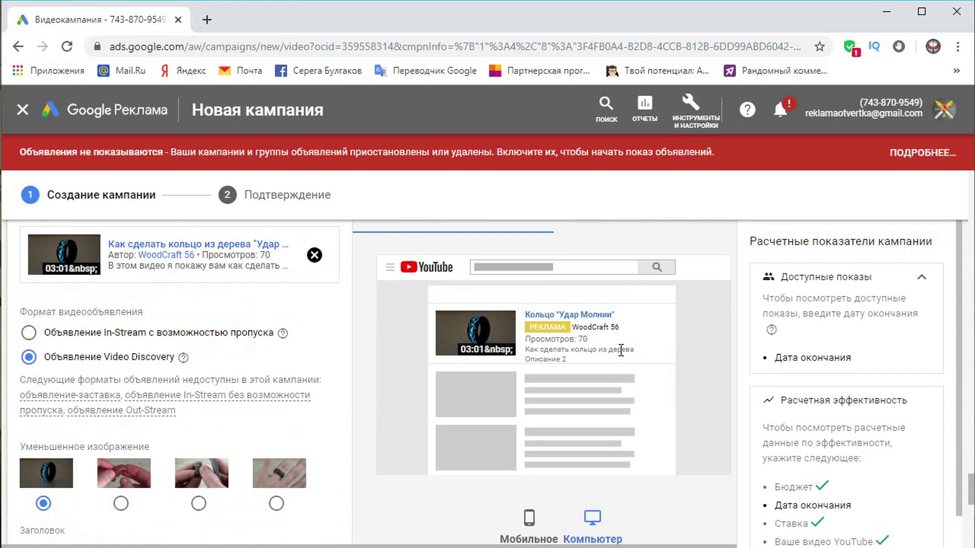
{"action": "left_click", "coordinate": [528, 527]}
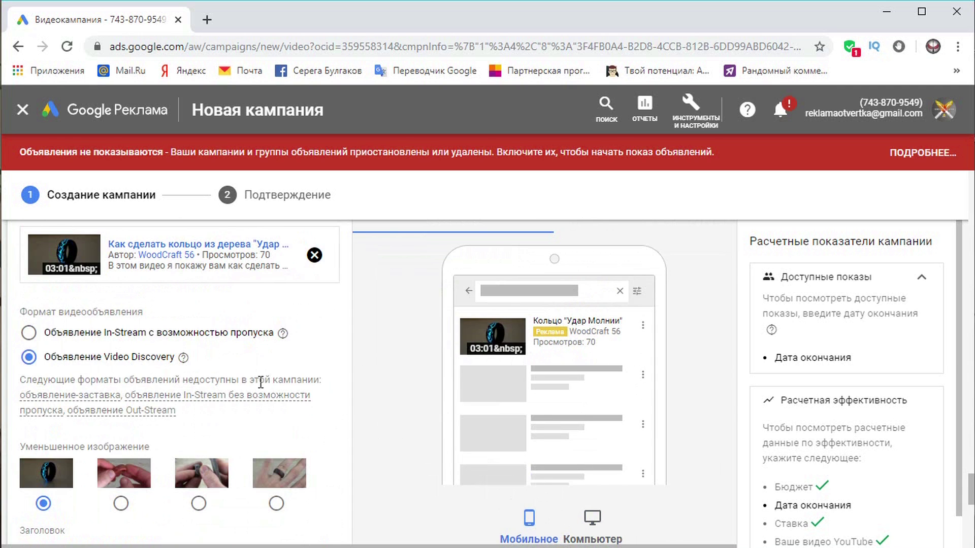
- Extend the ad headline to «Кольцо "Удар Молнии" своими руками» and preview it on desktop
{"action": "scroll", "coordinate": [260, 388], "scroll_direction": "down", "scroll_amount": 3}
{"action": "left_click", "coordinate": [206, 398]}
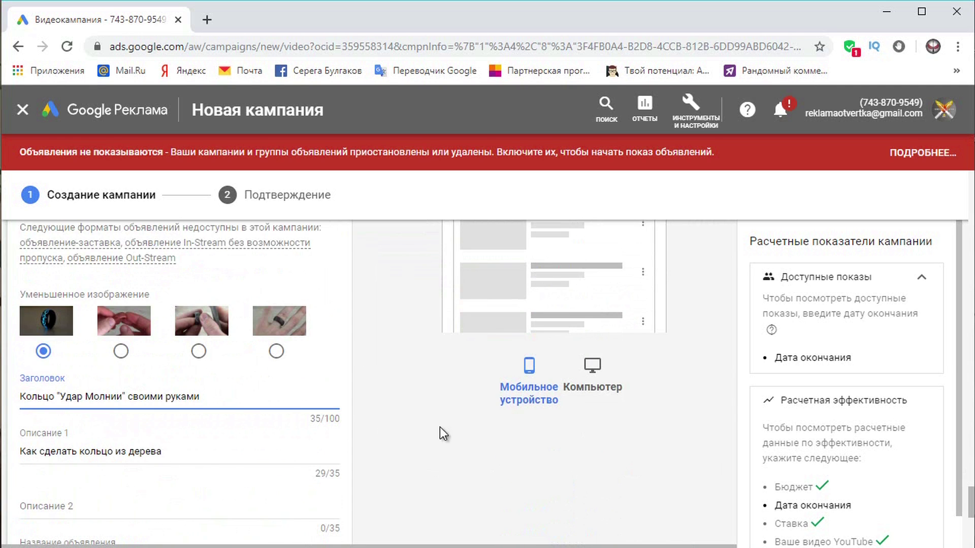
{"action": "scroll", "coordinate": [607, 413], "scroll_direction": "up", "scroll_amount": 2}
{"action": "left_click", "coordinate": [578, 477]}
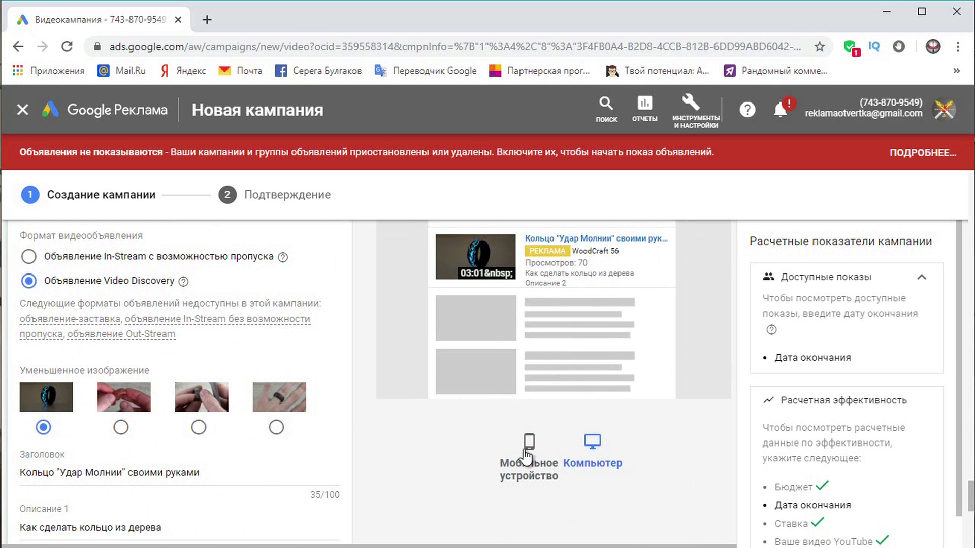
{"action": "scroll", "coordinate": [183, 435], "scroll_direction": "down", "scroll_amount": 3}
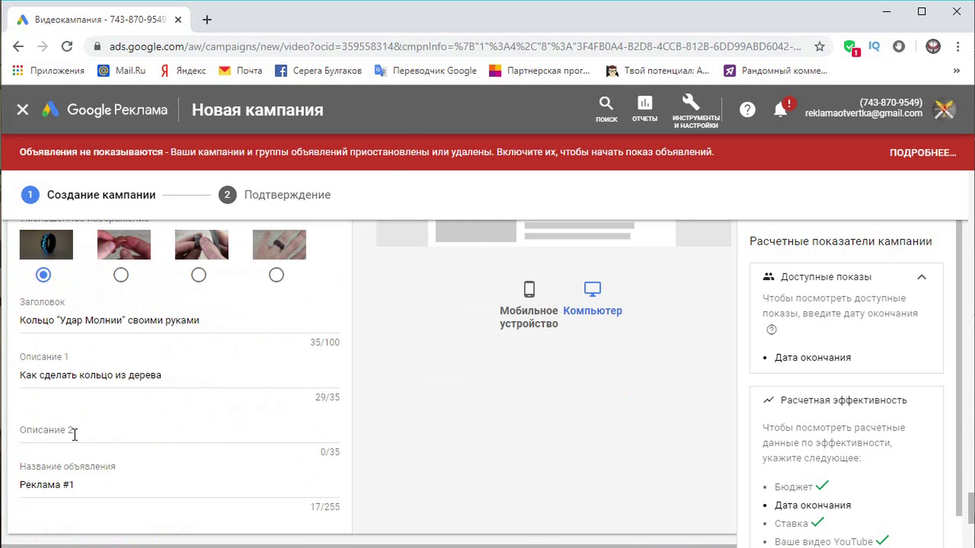
- Name the ad group 12111
{"action": "scroll", "coordinate": [75, 435], "scroll_direction": "up", "scroll_amount": 15}
{"action": "left_click", "coordinate": [276, 397]}
{"action": "type", "text": "12111"}
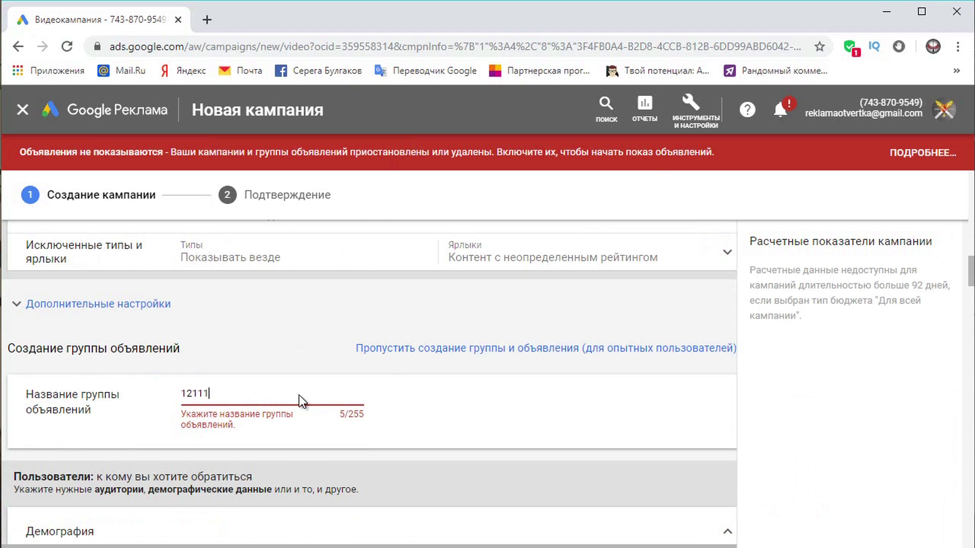
{"action": "scroll", "coordinate": [299, 395], "scroll_direction": "down", "scroll_amount": 20}
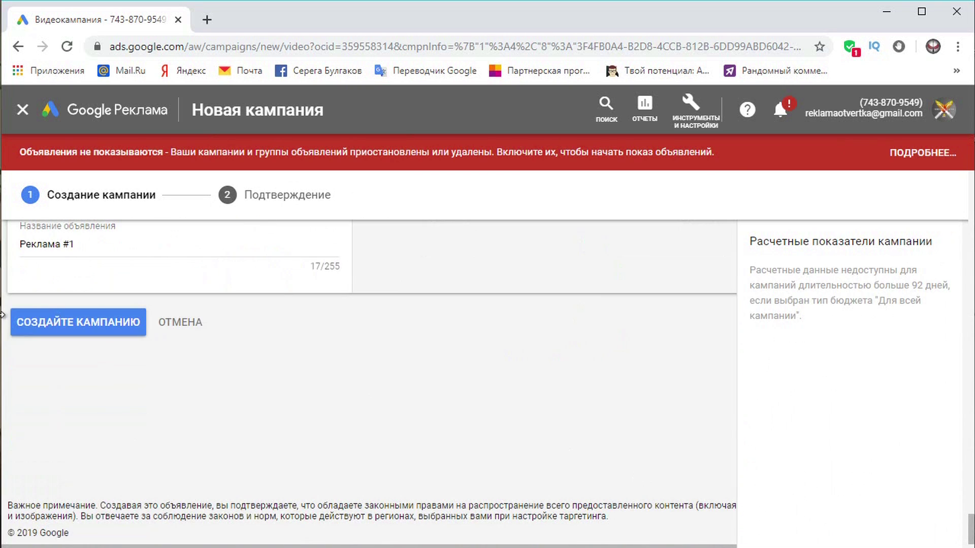
- Create the video campaign with the entered settings and open it from the confirmation page
{"action": "left_click", "coordinate": [105, 322]}
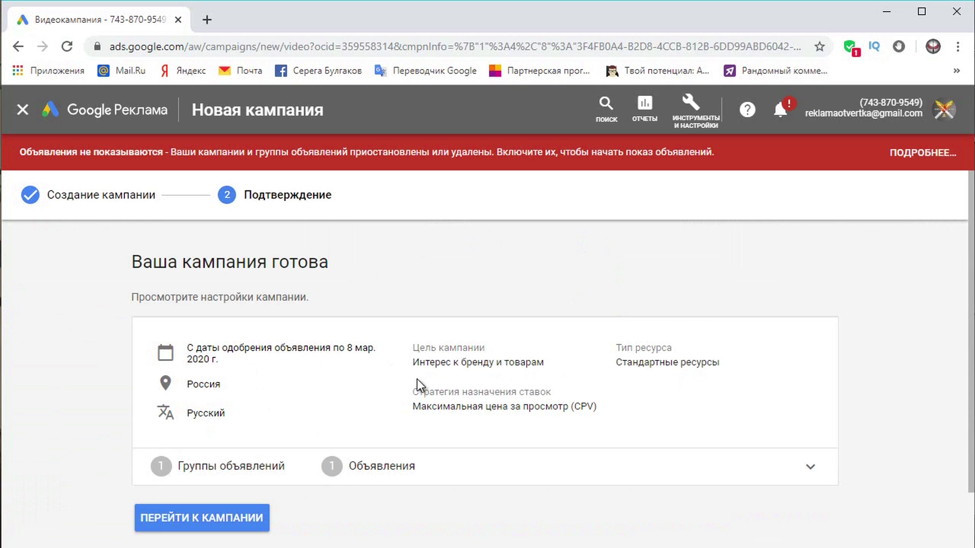
{"action": "scroll", "coordinate": [470, 379], "scroll_direction": "down", "scroll_amount": 2}
{"action": "left_click", "coordinate": [200, 450]}
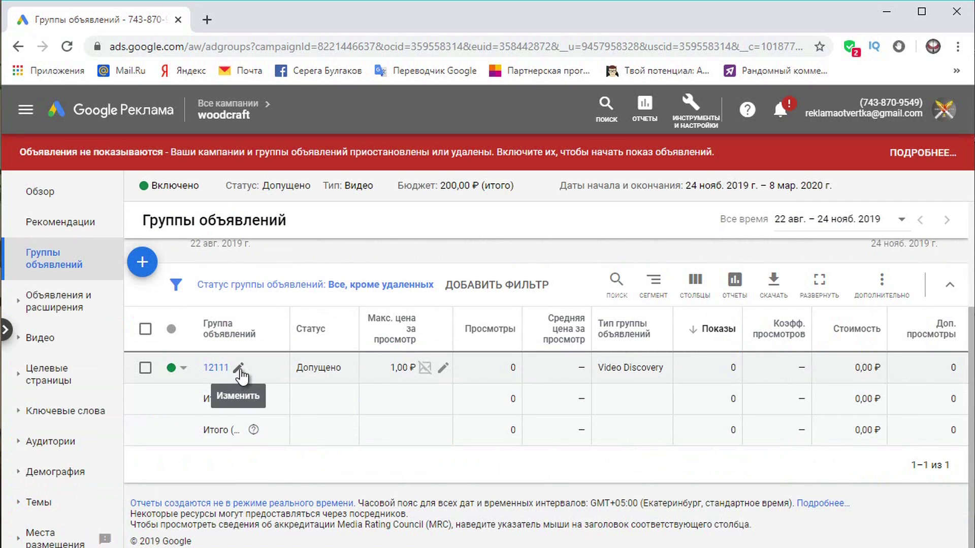
- Rename the ad group as woodcraft and open its list of ads
{"action": "left_click", "coordinate": [240, 372]}
{"action": "left_click_drag", "start_coordinate": [238, 393], "coordinate": [112, 396]}
{"action": "key", "text": "BackSpace"}
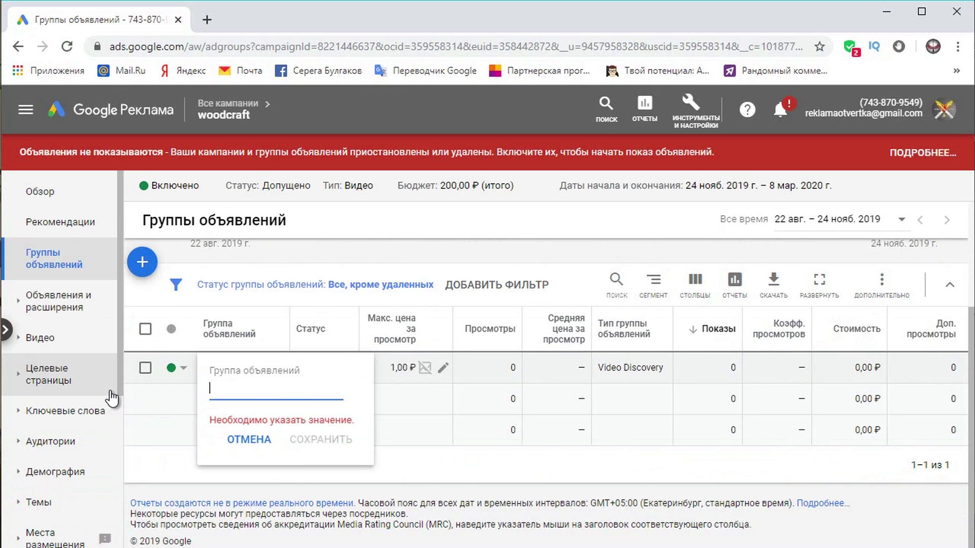
{"action": "type", "text": "w"}
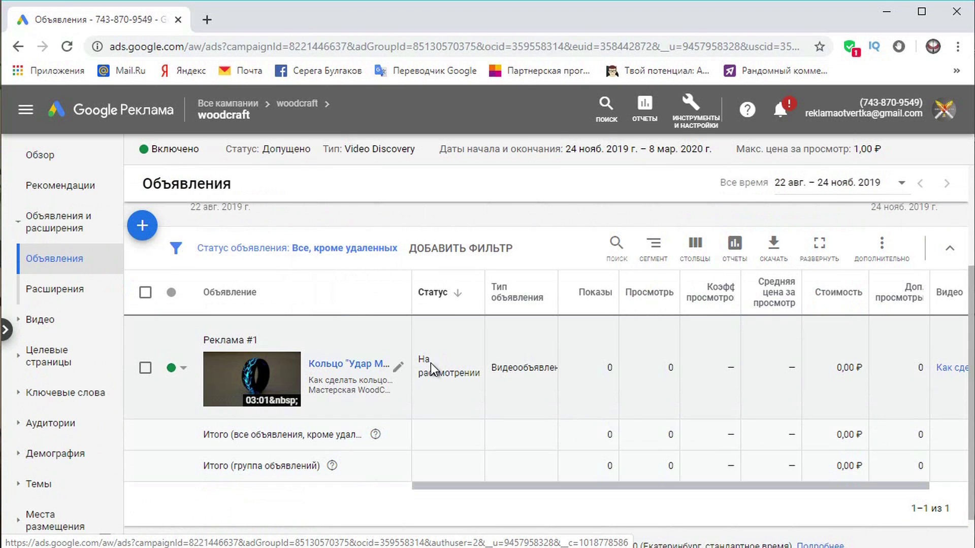
- Check the approval status of the ad Реклама #1
{"action": "left_click_drag", "start_coordinate": [418, 358], "coordinate": [486, 386]}
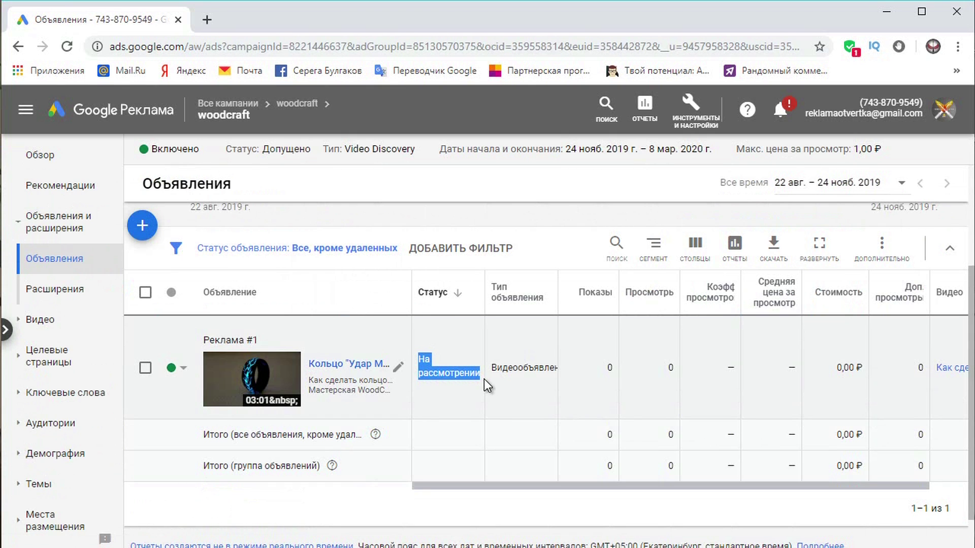
{"action": "left_click", "coordinate": [641, 382]}
{"action": "scroll", "coordinate": [641, 382], "scroll_direction": "up", "scroll_amount": 1}
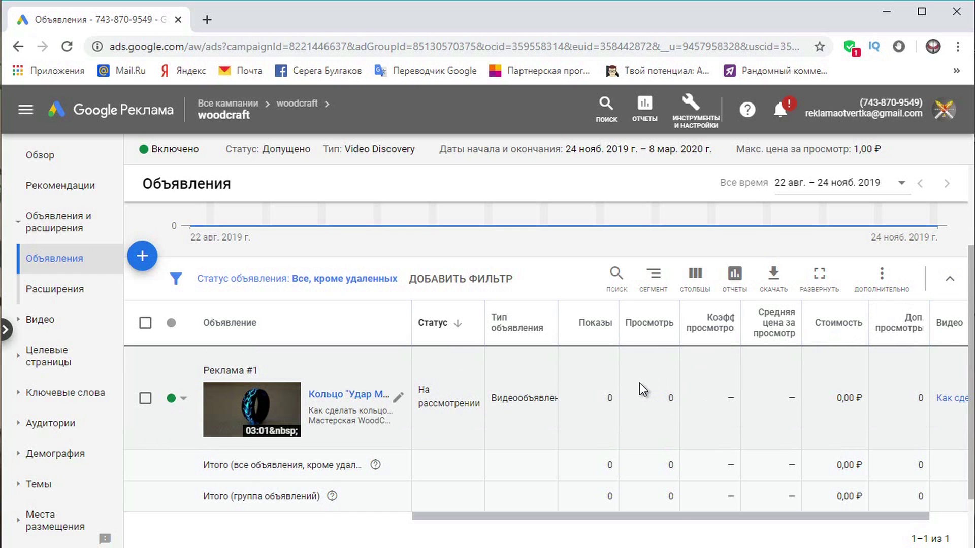
- Open the account's billing summary to check its payment information
{"action": "left_click", "coordinate": [700, 126]}
{"action": "left_click", "coordinate": [700, 126]}
{"action": "left_click", "coordinate": [700, 126]}
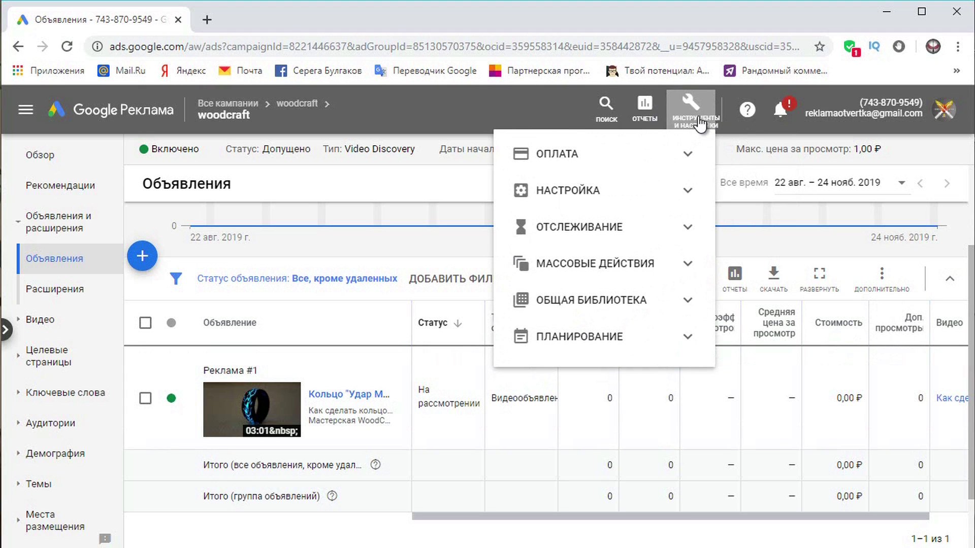
{"action": "left_click", "coordinate": [594, 155]}
{"action": "left_click", "coordinate": [599, 183]}
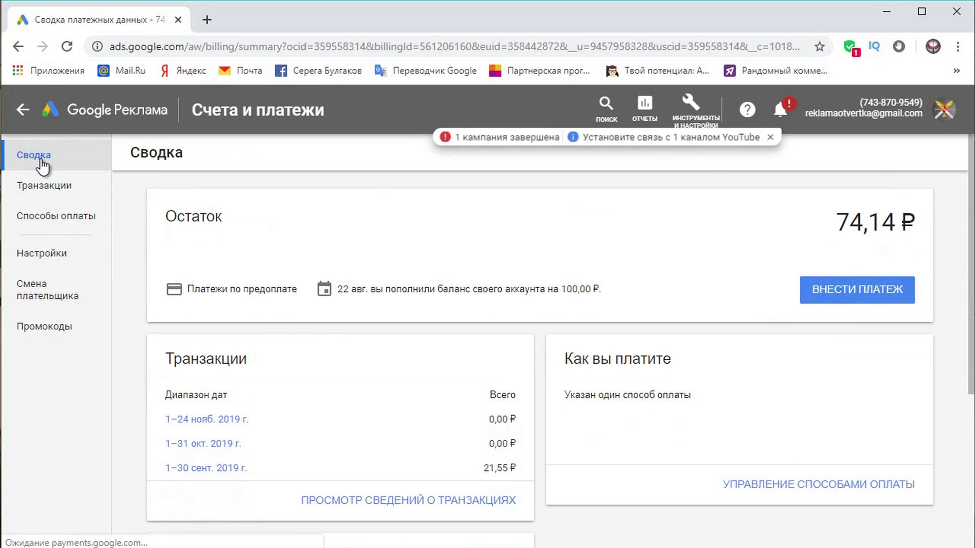
- Review the payment methods and amount options for topping up, close without paying, and check the remaining account balance
{"action": "left_click", "coordinate": [834, 293]}
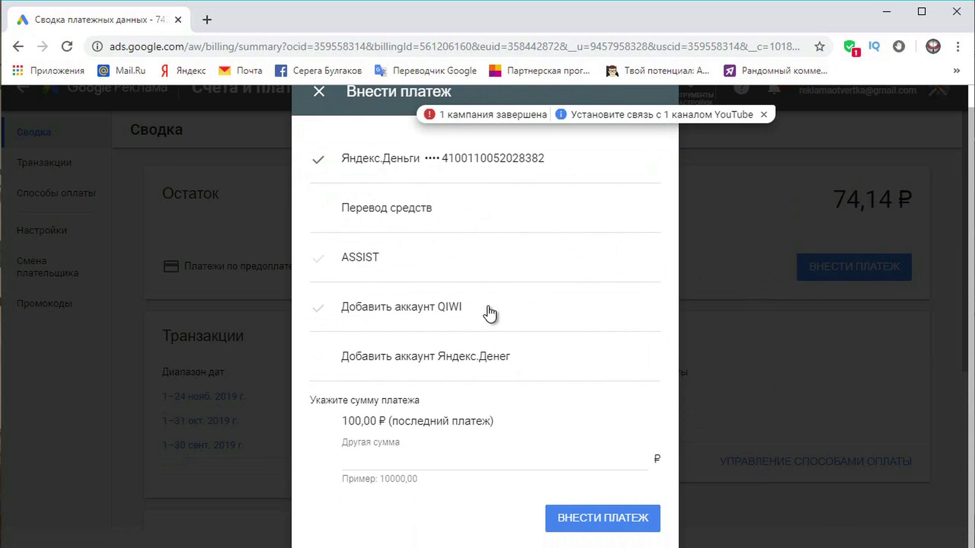
{"action": "left_click", "coordinate": [447, 458]}
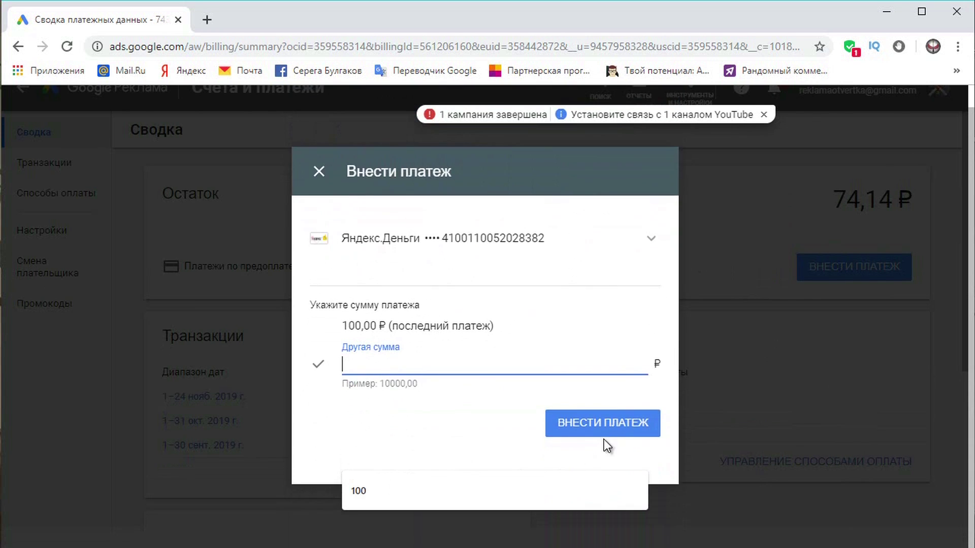
{"action": "left_click", "coordinate": [778, 391]}
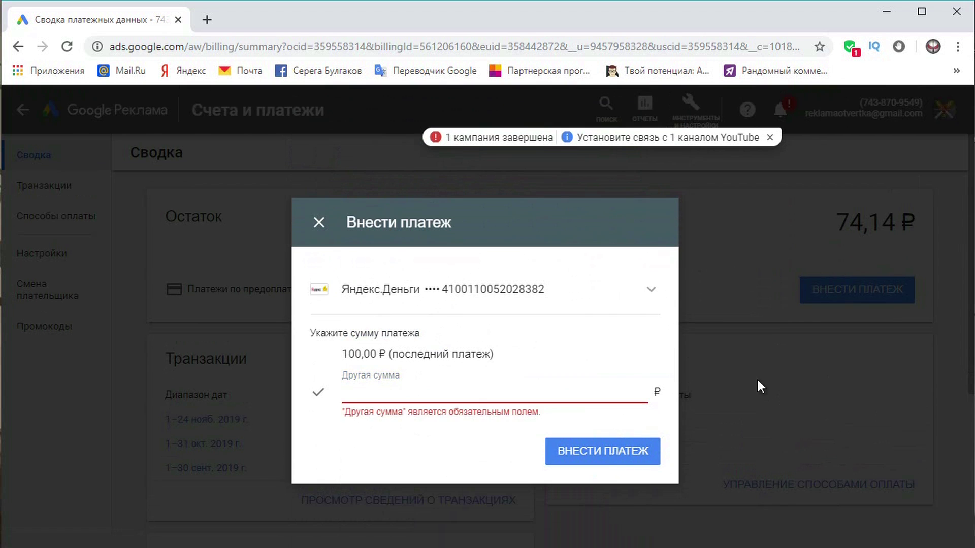
{"action": "left_click", "coordinate": [696, 218]}
{"action": "left_click_drag", "start_coordinate": [749, 210], "coordinate": [959, 218]}
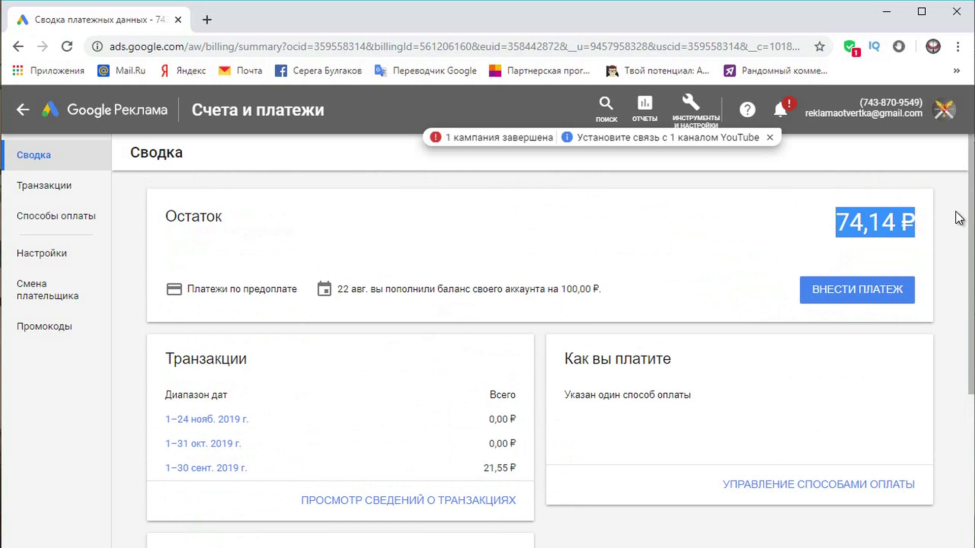
{"action": "left_click", "coordinate": [921, 223]}
- Examine the overview of the campaign «инетрнет платит», including its video retention, keyword, topic and device charts
{"action": "left_click", "coordinate": [121, 110]}
{"action": "scroll", "coordinate": [559, 332], "scroll_direction": "up", "scroll_amount": 2}
{"action": "scroll", "coordinate": [559, 330], "scroll_direction": "down", "scroll_amount": 2}
{"action": "scroll", "coordinate": [659, 317], "scroll_direction": "down", "scroll_amount": 3}
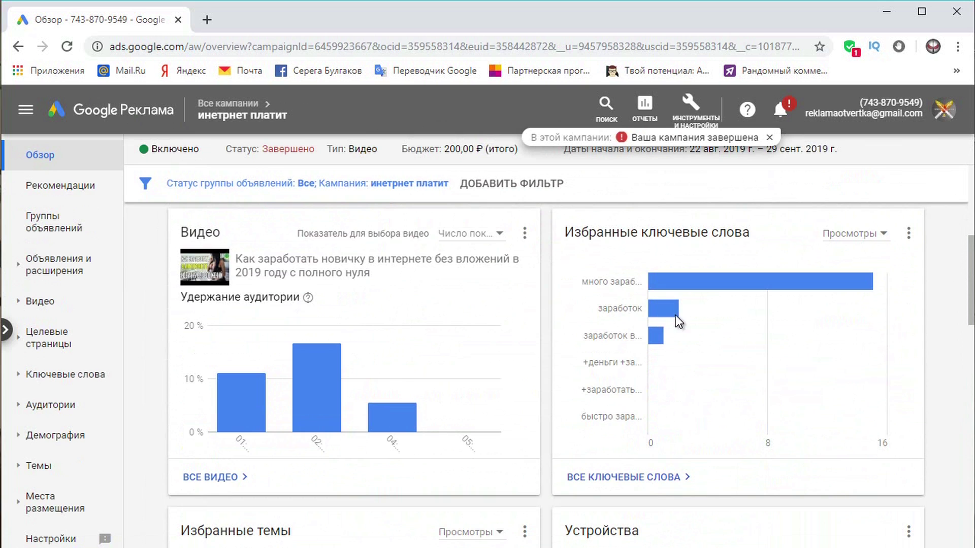
{"action": "scroll", "coordinate": [686, 318], "scroll_direction": "down", "scroll_amount": 3}
{"action": "scroll", "coordinate": [782, 323], "scroll_direction": "down", "scroll_amount": 3}
{"action": "mouse_move", "coordinate": [580, 288]}
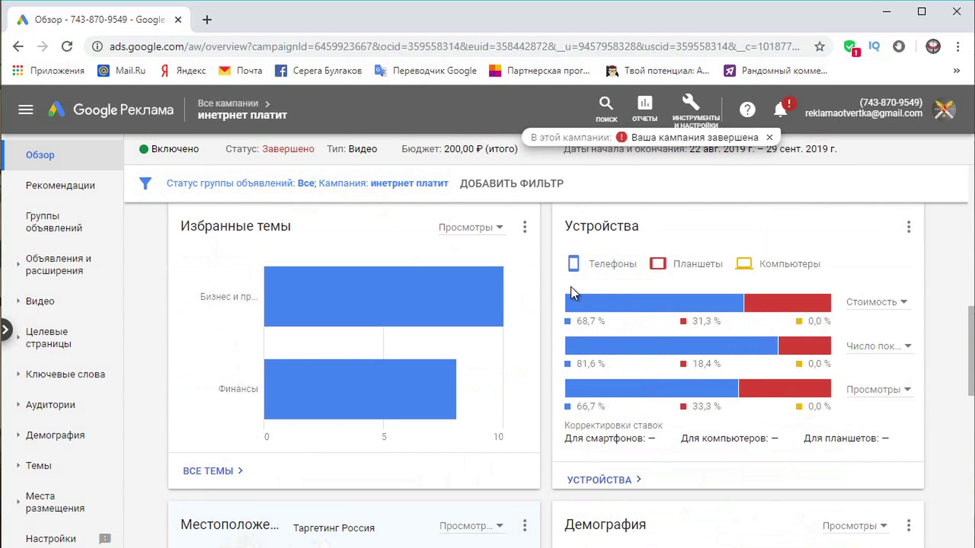
{"action": "scroll", "coordinate": [579, 288], "scroll_direction": "up", "scroll_amount": 10}
{"action": "scroll", "coordinate": [602, 334], "scroll_direction": "down", "scroll_amount": 4}
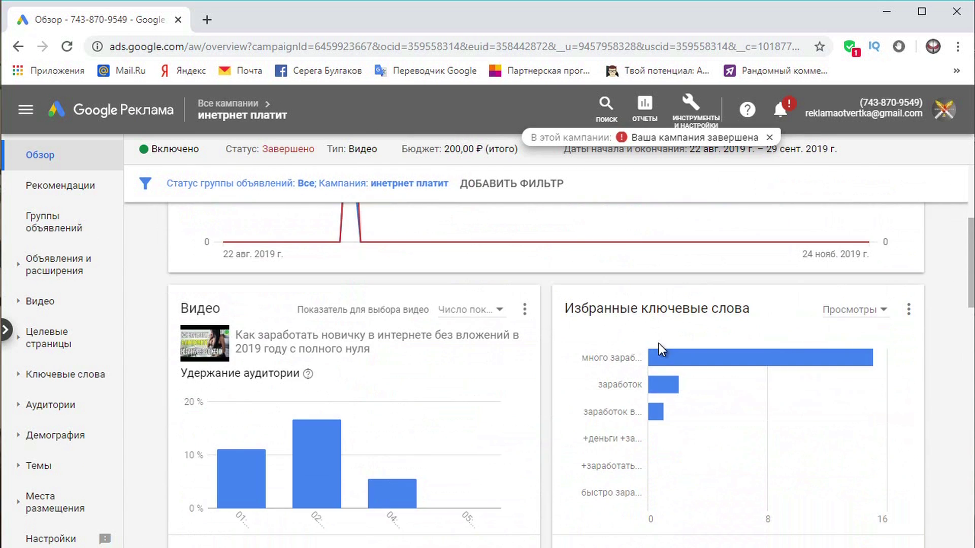
{"action": "scroll", "coordinate": [634, 339], "scroll_direction": "down", "scroll_amount": 8}
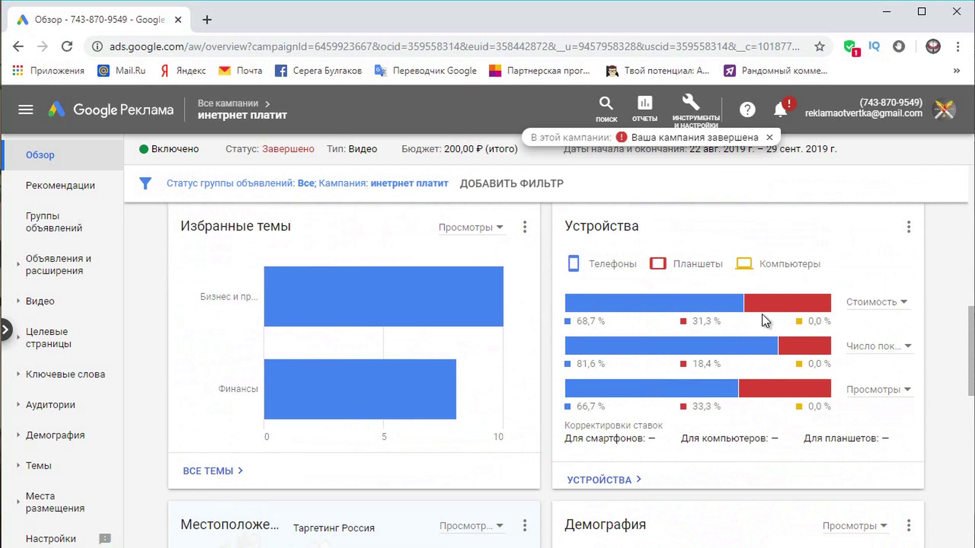